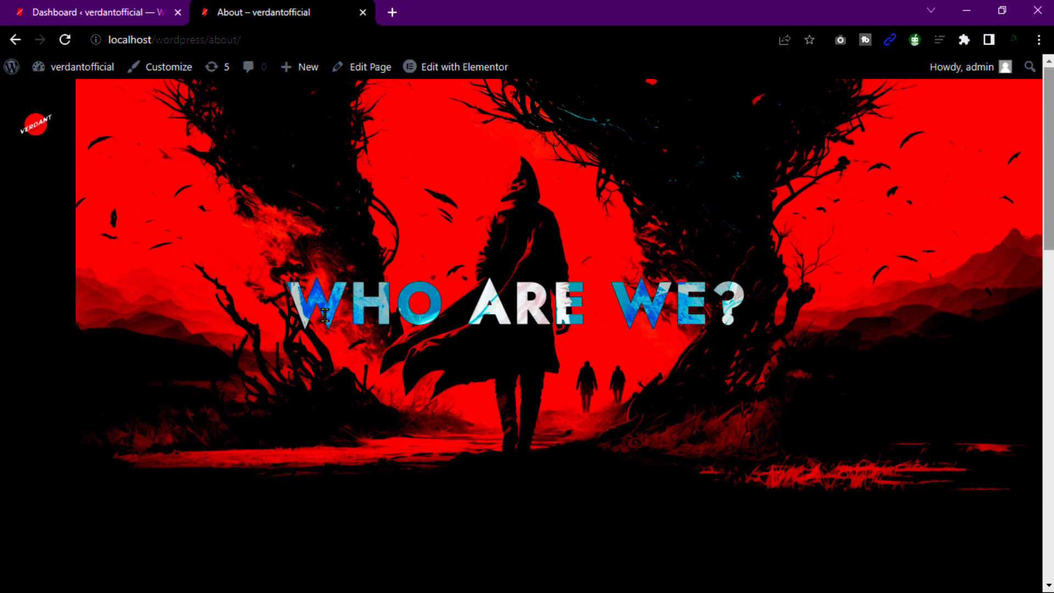
- In Elementor Settings > Experiments, set the Flexbox Container experiment to Active
{"action": "scroll", "coordinate": [325, 314], "scroll_direction": "down", "scroll_amount": 3}
{"action": "scroll", "coordinate": [327, 317], "scroll_direction": "up", "scroll_amount": 3}
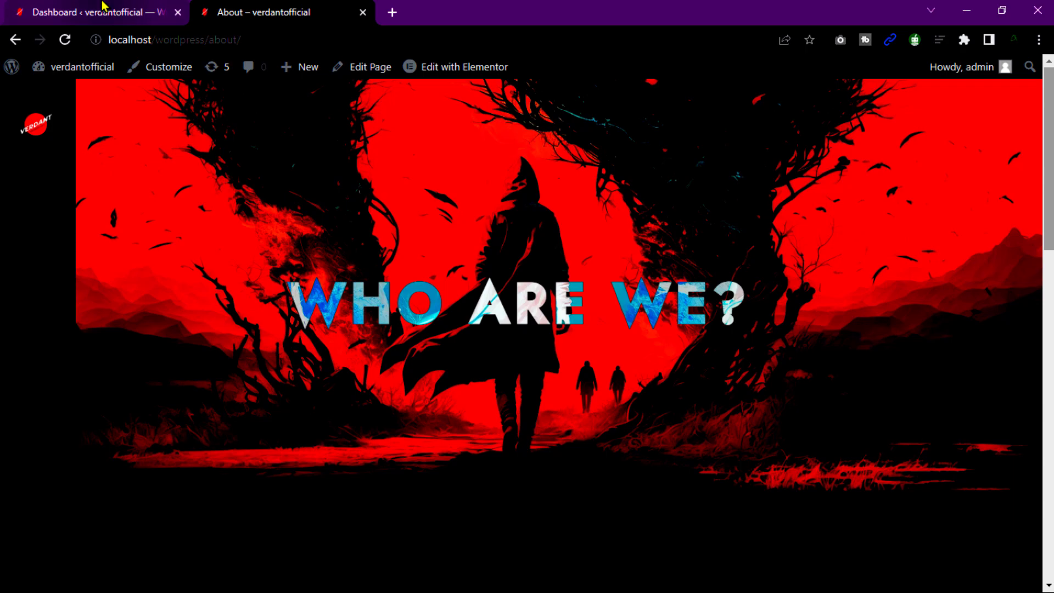
{"action": "left_click", "coordinate": [104, 5]}
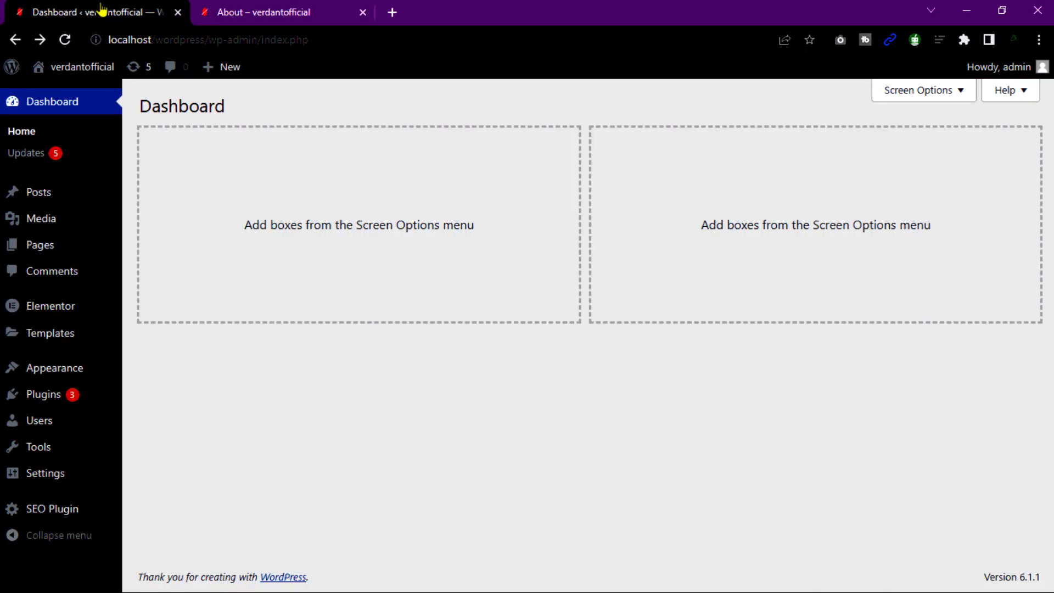
{"action": "mouse_move", "coordinate": [111, 299]}
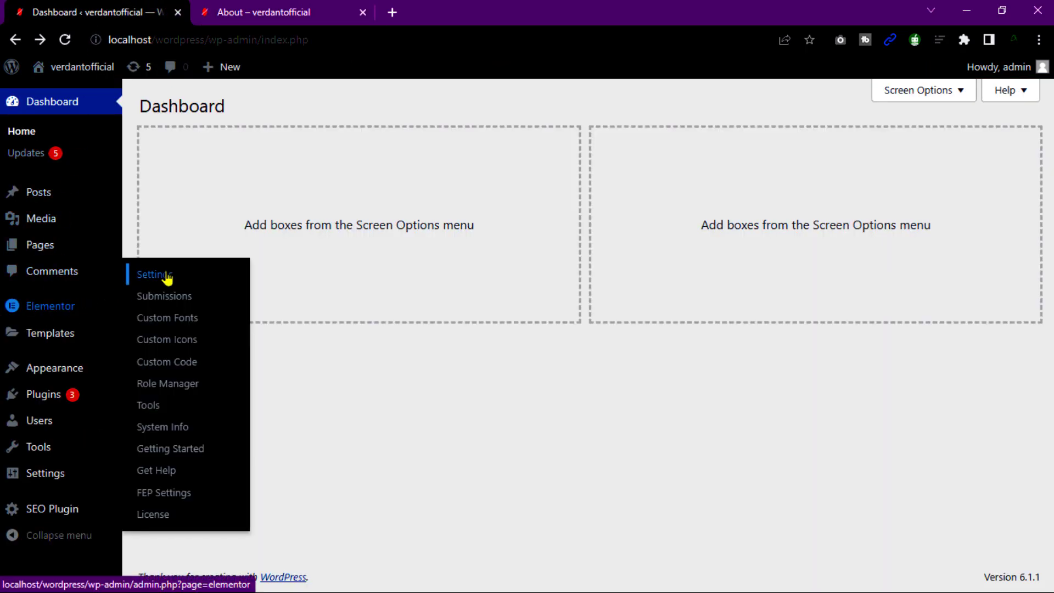
{"action": "left_click", "coordinate": [167, 278]}
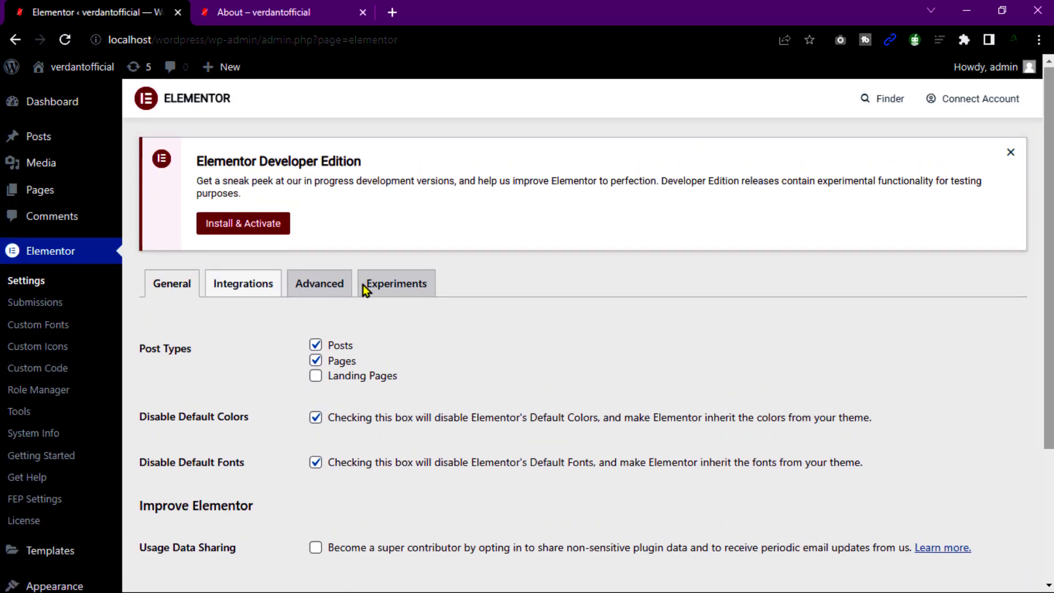
{"action": "left_click", "coordinate": [411, 293]}
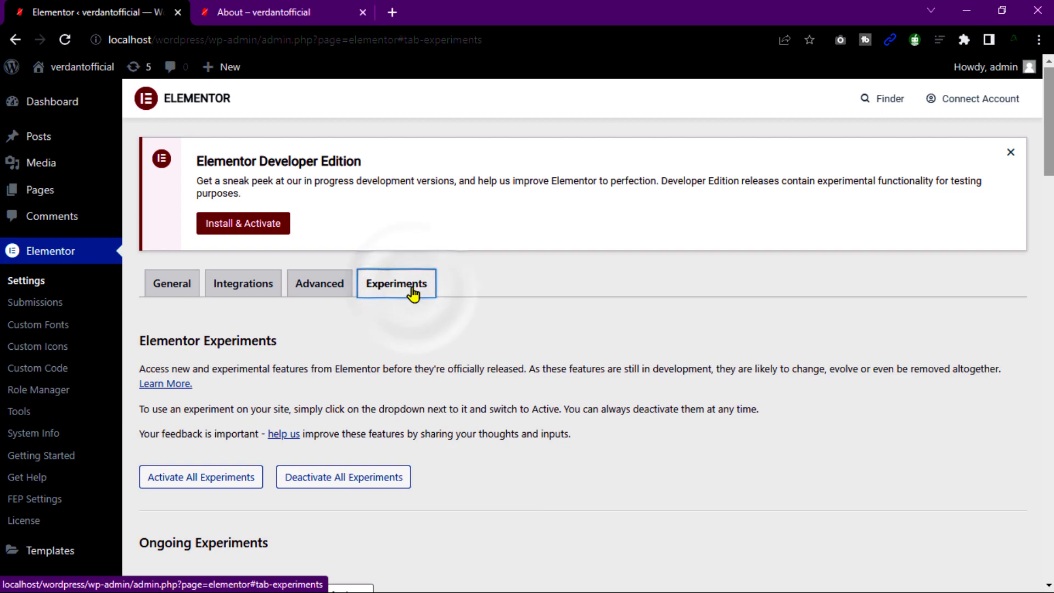
{"action": "scroll", "coordinate": [219, 438], "scroll_direction": "down", "scroll_amount": 3}
{"action": "scroll", "coordinate": [219, 438], "scroll_direction": "down", "scroll_amount": 7}
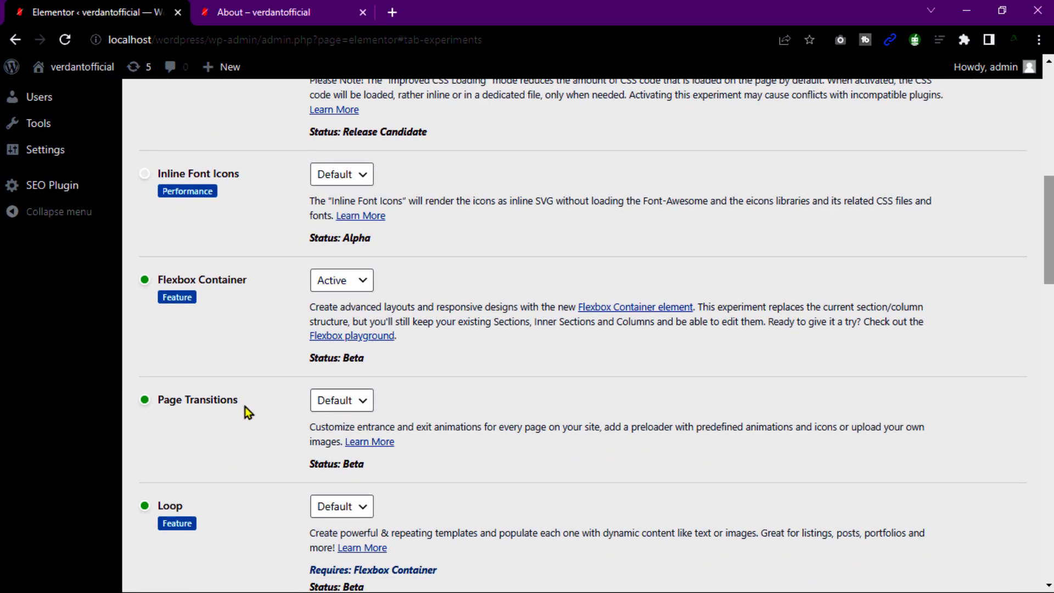
{"action": "left_click", "coordinate": [354, 281]}
{"action": "left_click", "coordinate": [323, 317]}
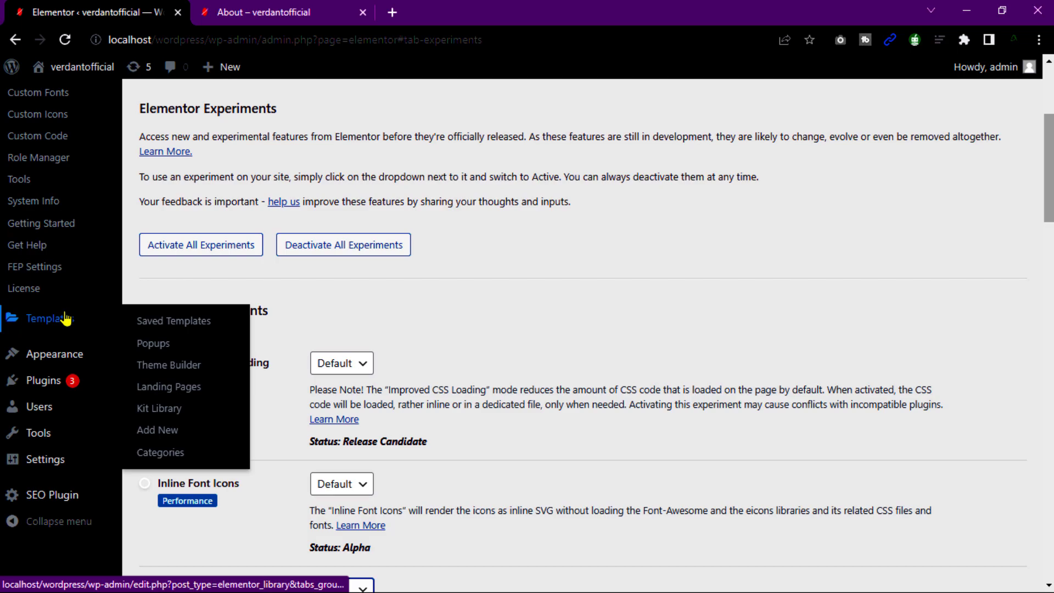
- In Theme Builder, choose Header and add a new header template
{"action": "left_click", "coordinate": [167, 371]}
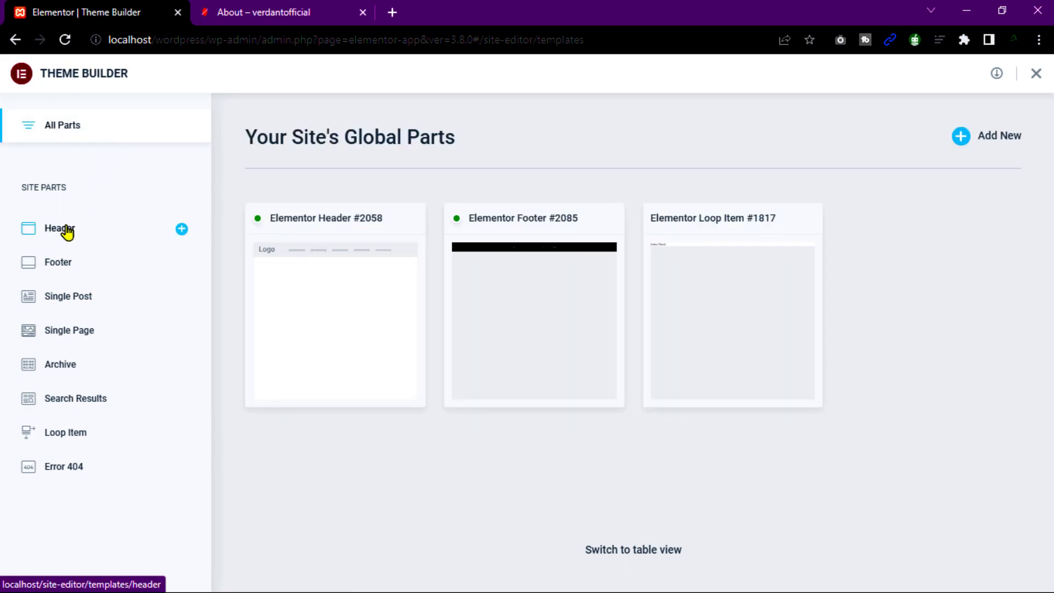
{"action": "left_click", "coordinate": [65, 231]}
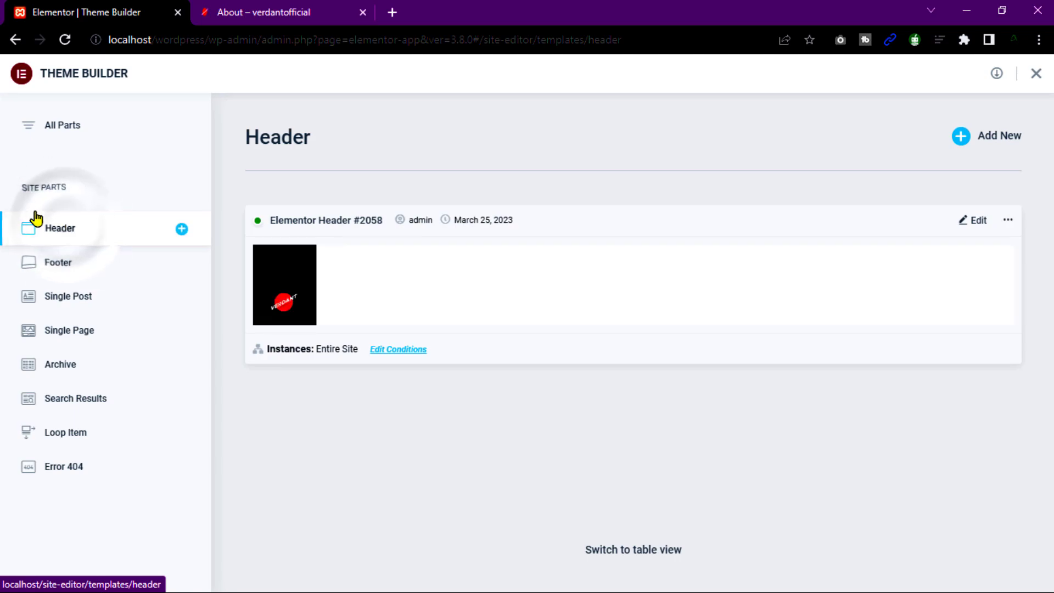
{"action": "left_click", "coordinate": [962, 139]}
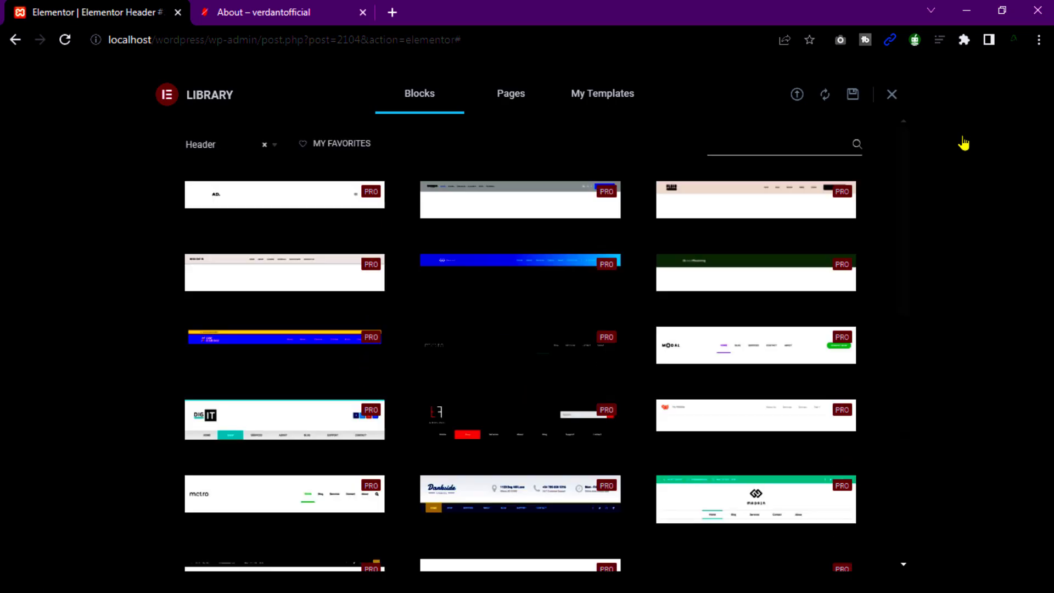
- Close the template library and add a column-direction container to the header canvas
{"action": "left_click", "coordinate": [893, 96]}
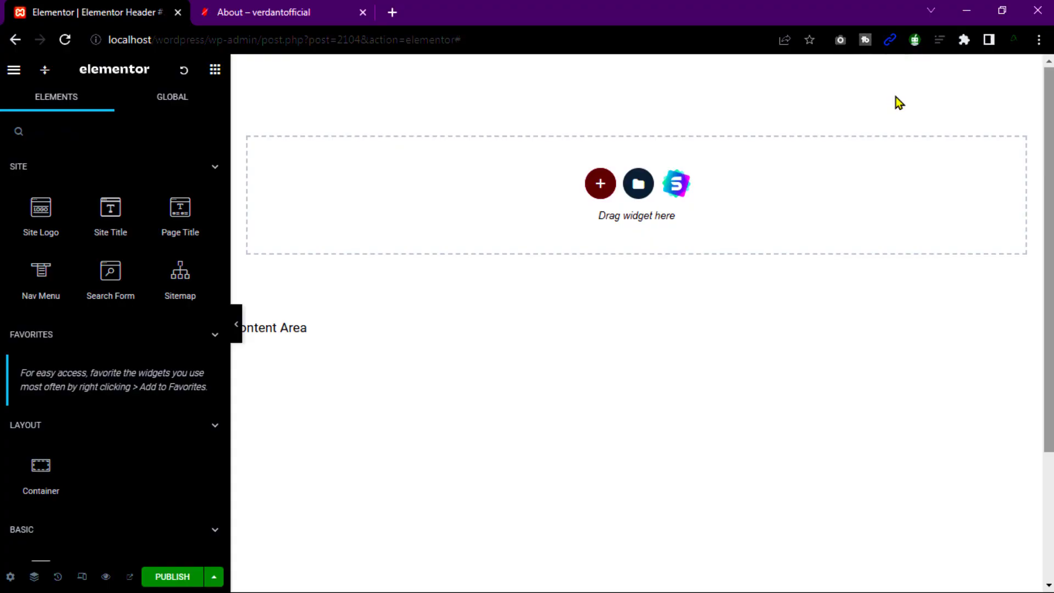
{"action": "left_click", "coordinate": [603, 189]}
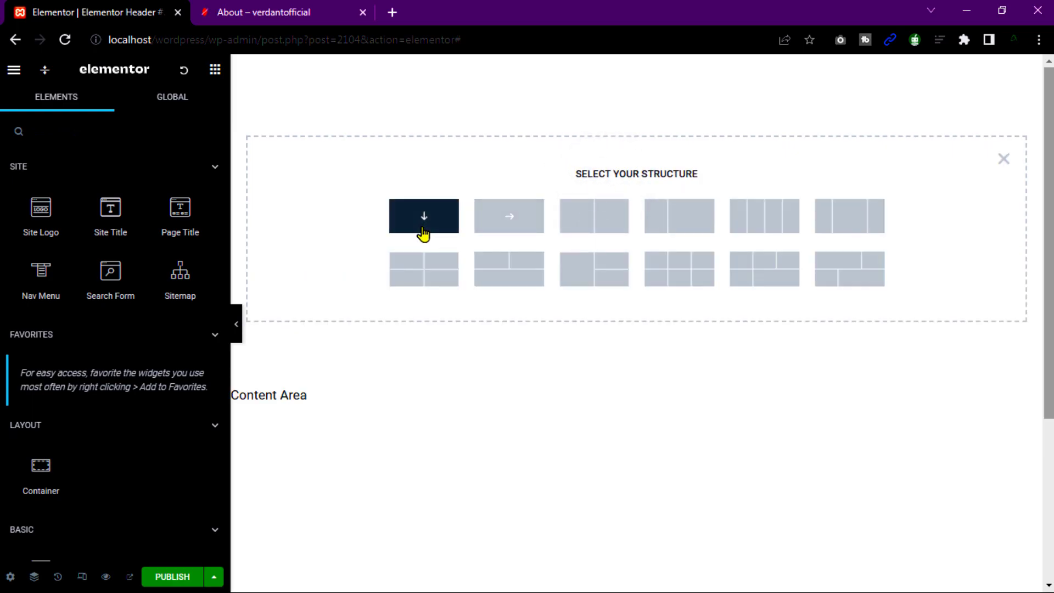
{"action": "left_click", "coordinate": [423, 233]}
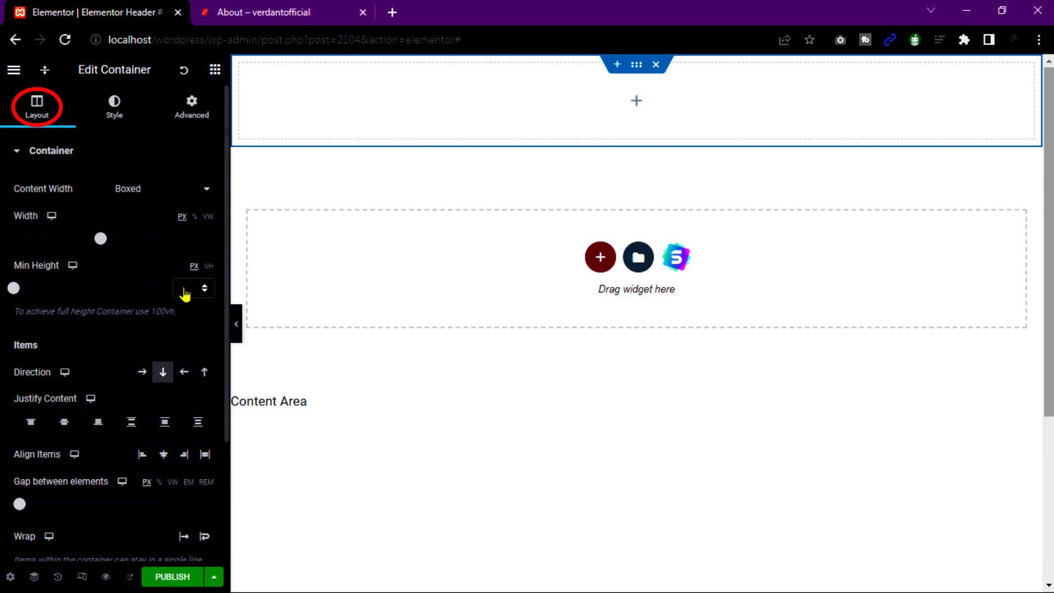
- Set the container's minimum height to 100 vh and its width to 100 px
{"action": "left_click", "coordinate": [208, 266]}
{"action": "left_click", "coordinate": [189, 287]}
{"action": "type", "text": "100"}
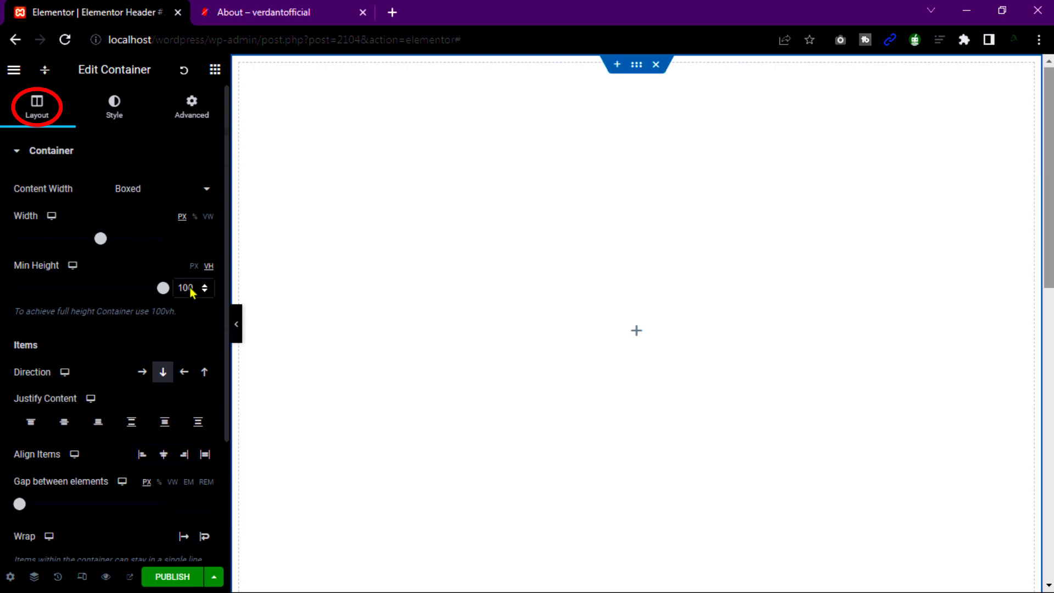
{"action": "left_click", "coordinate": [191, 239]}
{"action": "type", "text": "100"}
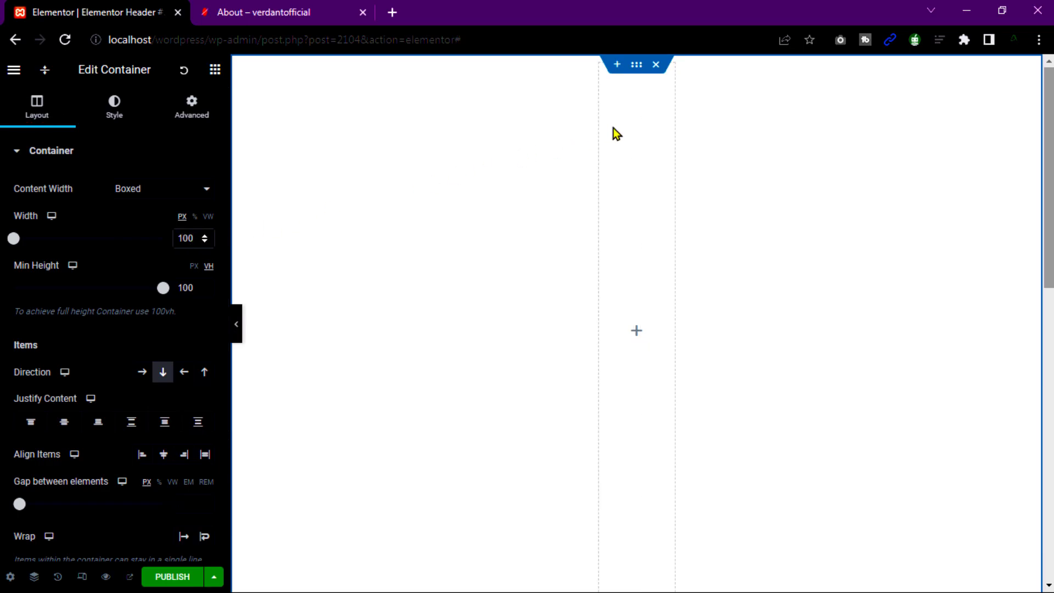
- Give the container a classic background using the black global Theme Color 3
{"action": "left_click", "coordinate": [119, 119]}
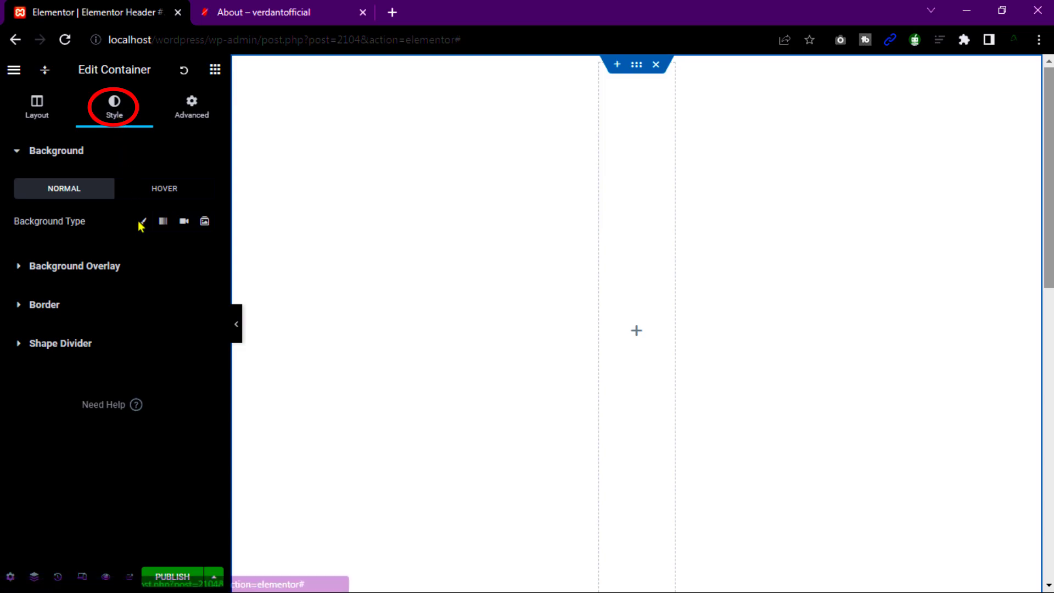
{"action": "left_click", "coordinate": [140, 223]}
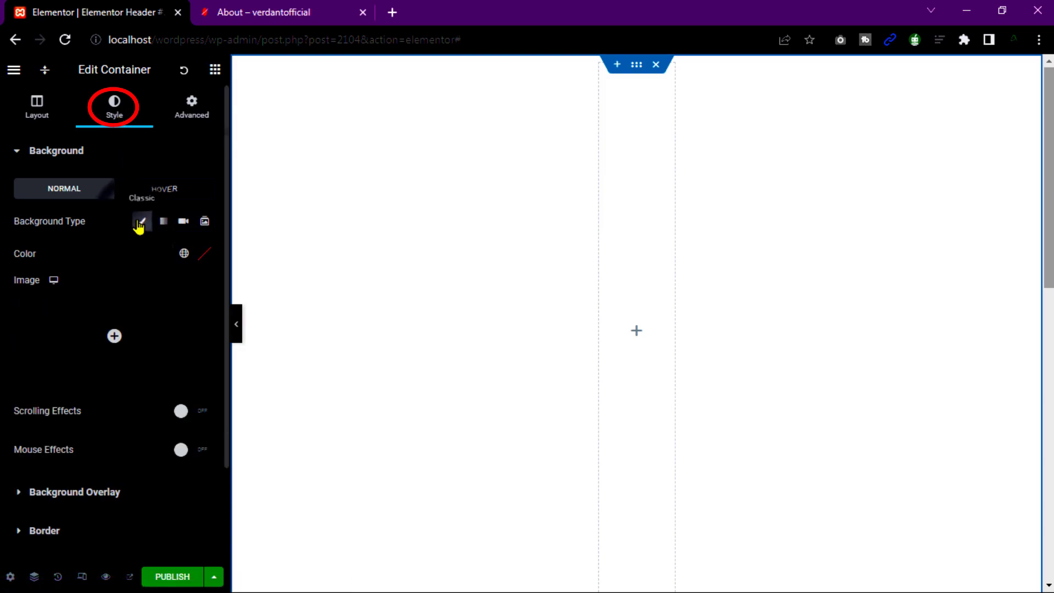
{"action": "left_click", "coordinate": [184, 253]}
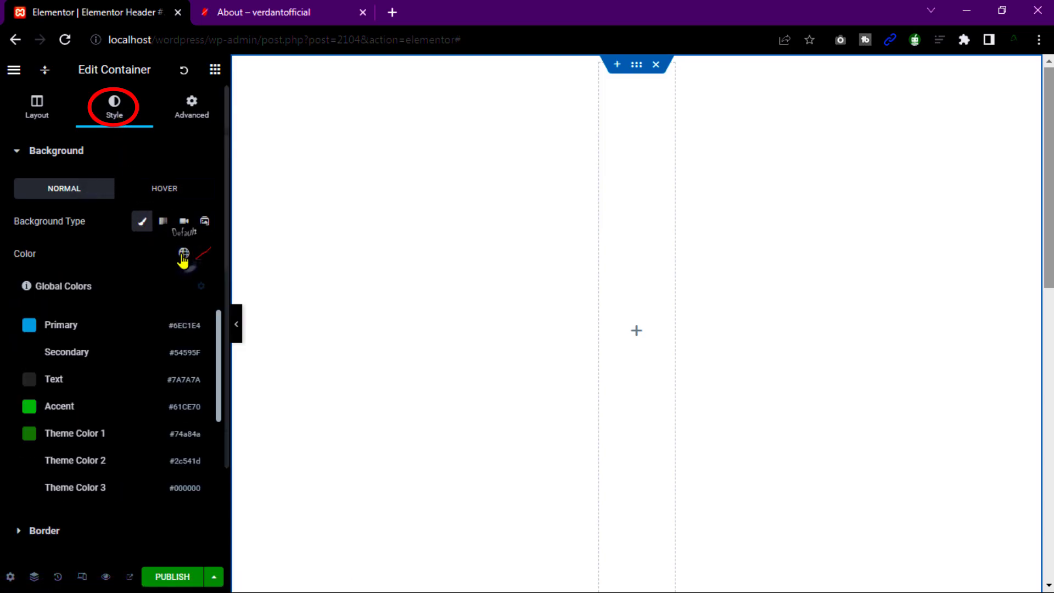
{"action": "scroll", "coordinate": [71, 395], "scroll_direction": "down", "scroll_amount": 3}
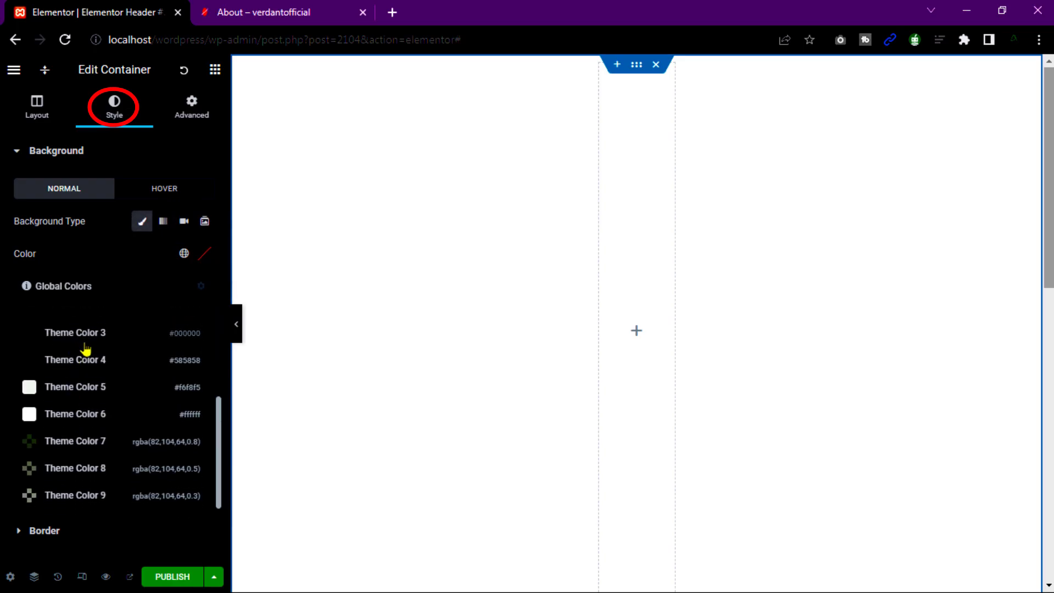
{"action": "left_click", "coordinate": [159, 343]}
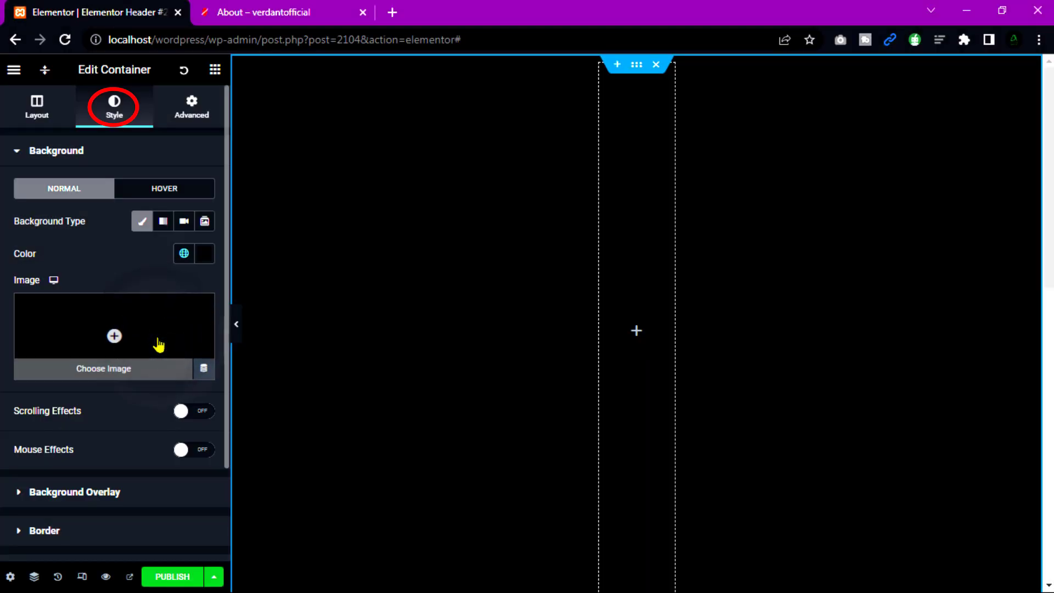
- Set the container's position to Fixed with a z-index of 10
{"action": "left_click", "coordinate": [188, 116]}
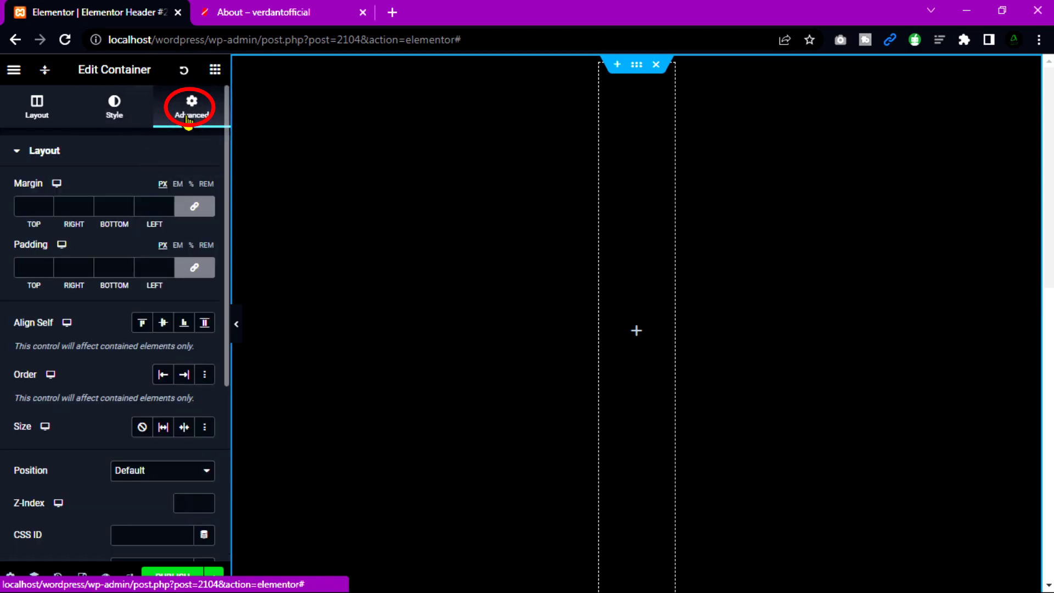
{"action": "left_click", "coordinate": [155, 471]}
{"action": "left_click", "coordinate": [132, 509]}
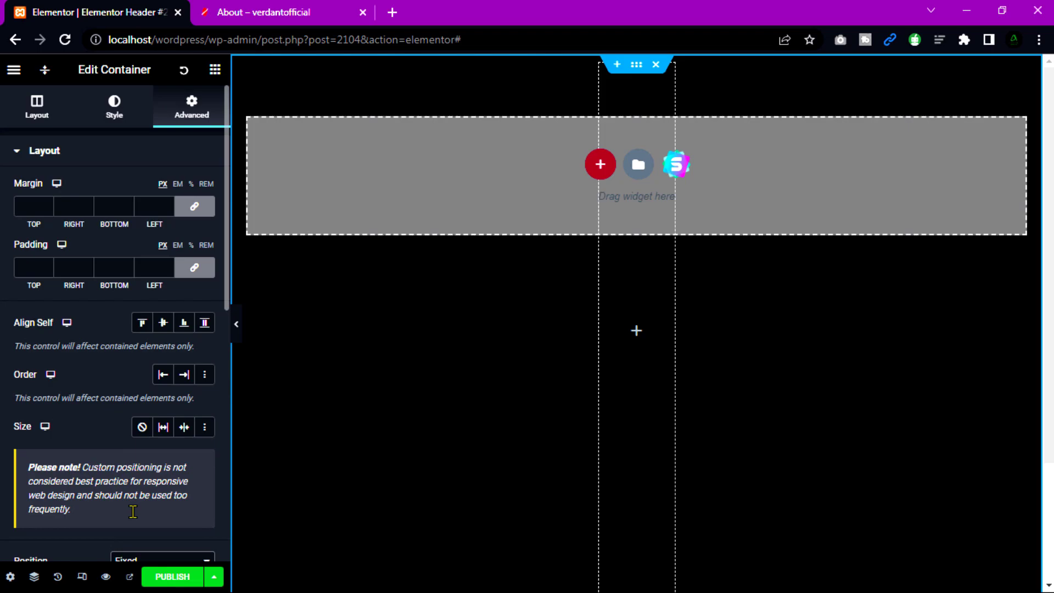
{"action": "scroll", "coordinate": [133, 510], "scroll_direction": "down", "scroll_amount": 2}
{"action": "scroll", "coordinate": [134, 513], "scroll_direction": "down", "scroll_amount": 4}
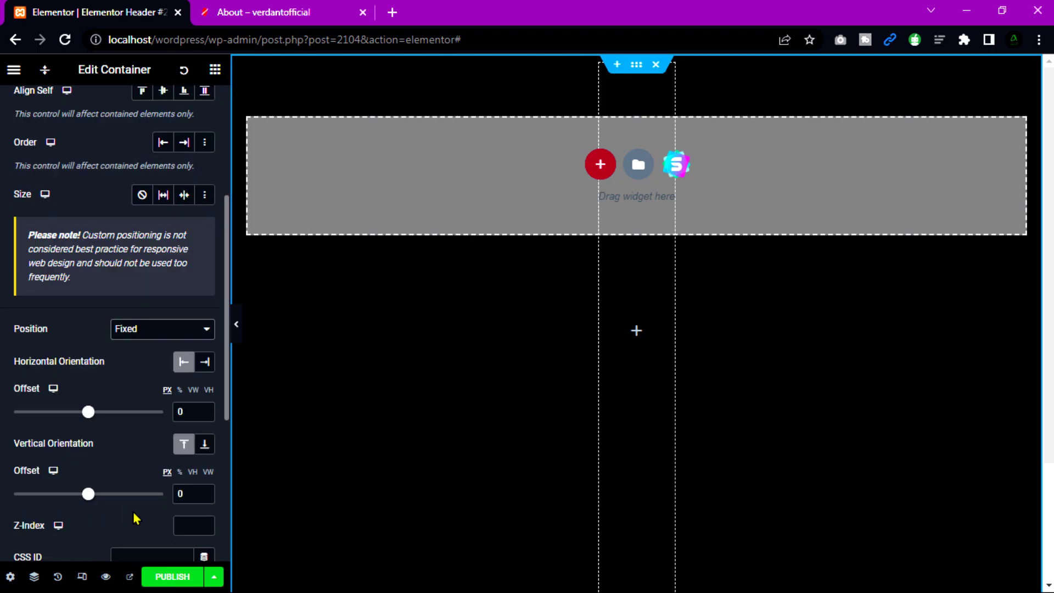
{"action": "scroll", "coordinate": [136, 518], "scroll_direction": "down", "scroll_amount": 2}
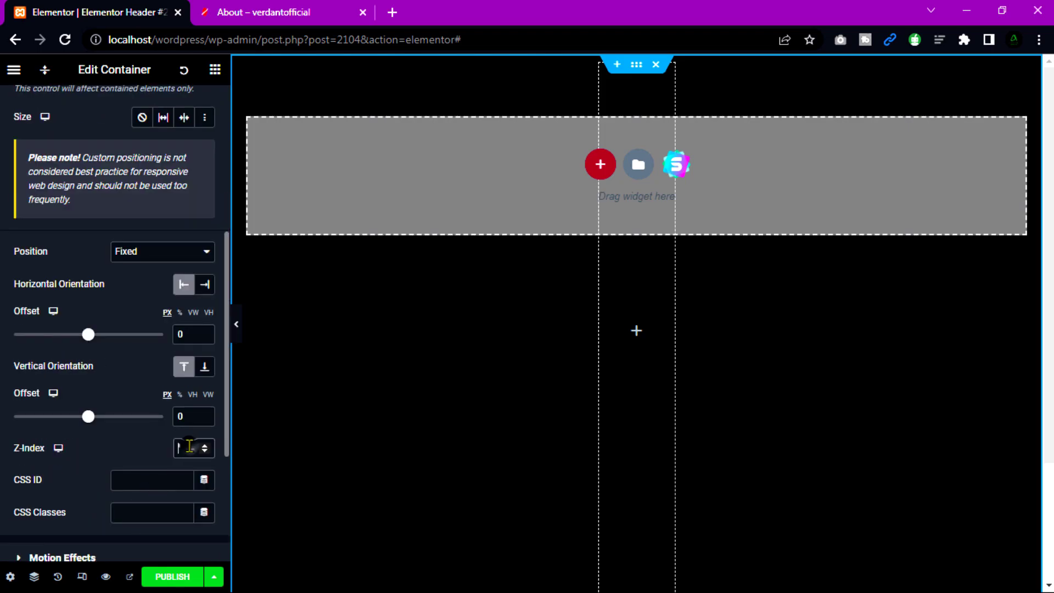
{"action": "left_click", "coordinate": [188, 447]}
{"action": "type", "text": "10"}
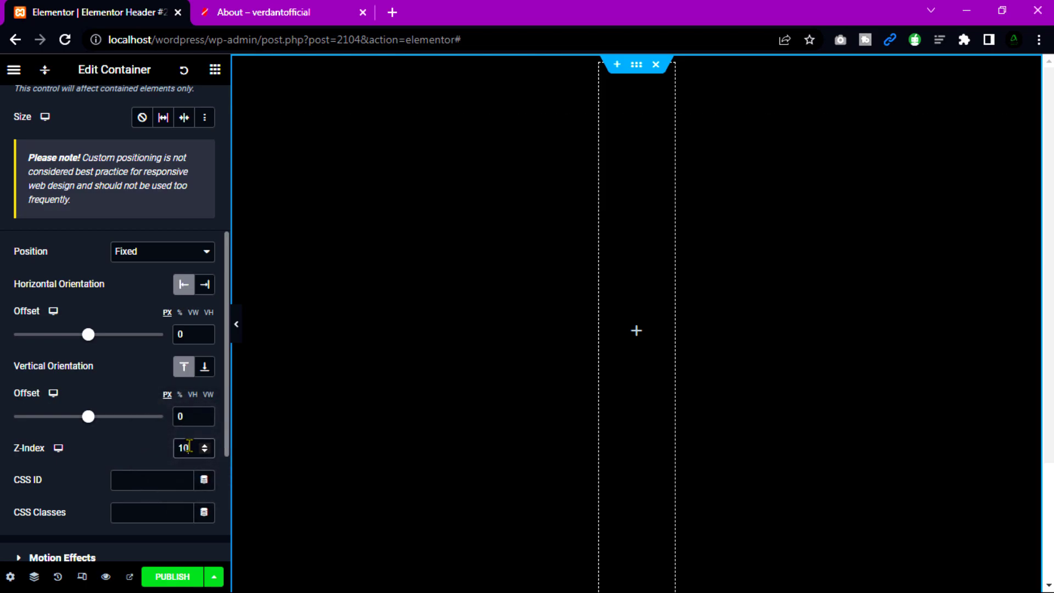
{"action": "scroll", "coordinate": [119, 443], "scroll_direction": "up", "scroll_amount": 8}
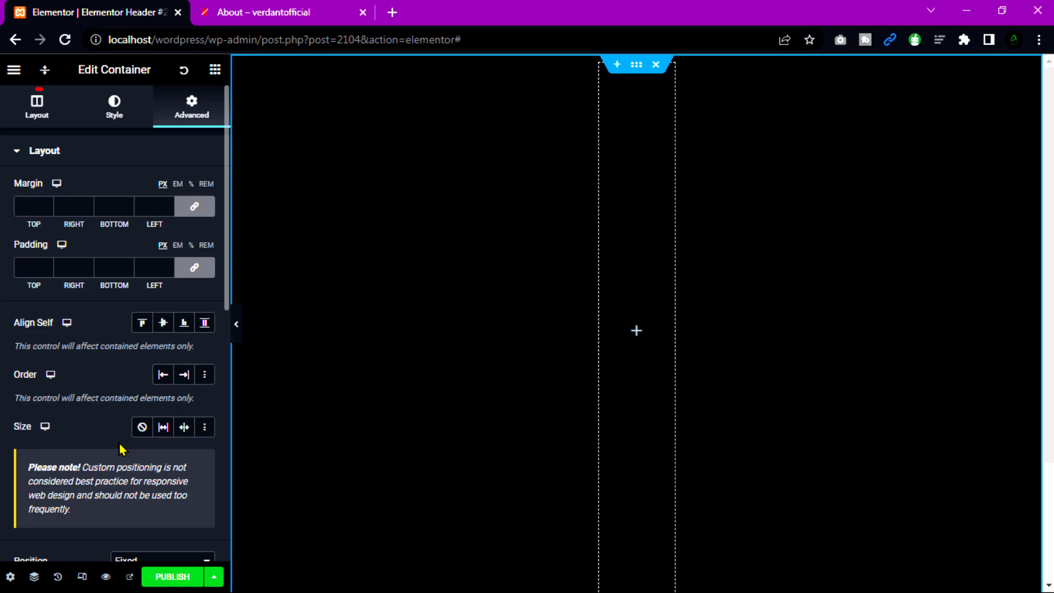
- Set the container's content width to Full Width and its width to 100 px
{"action": "left_click", "coordinate": [38, 117]}
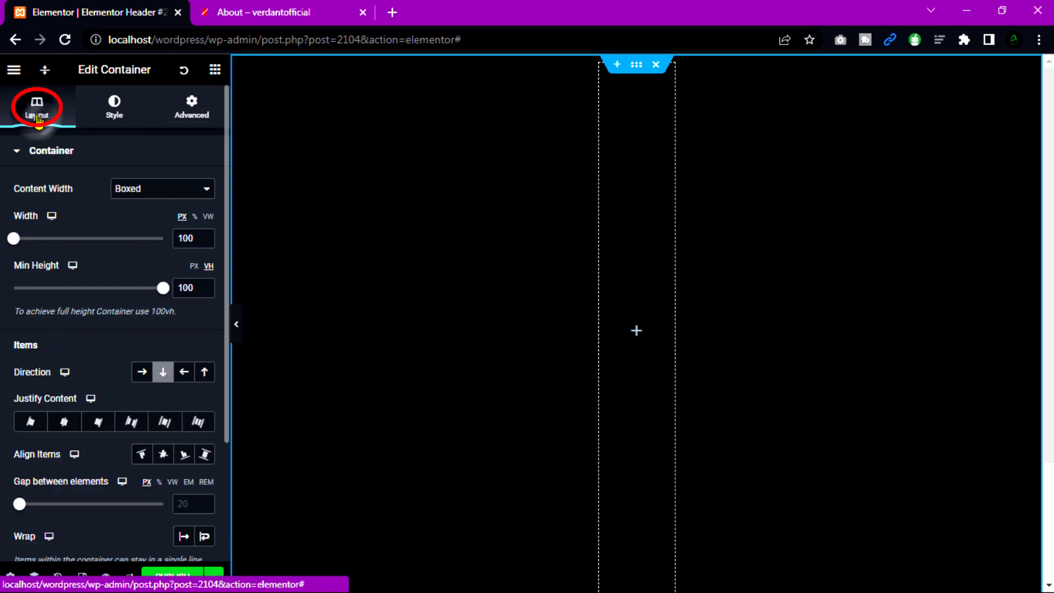
{"action": "left_click", "coordinate": [142, 192]}
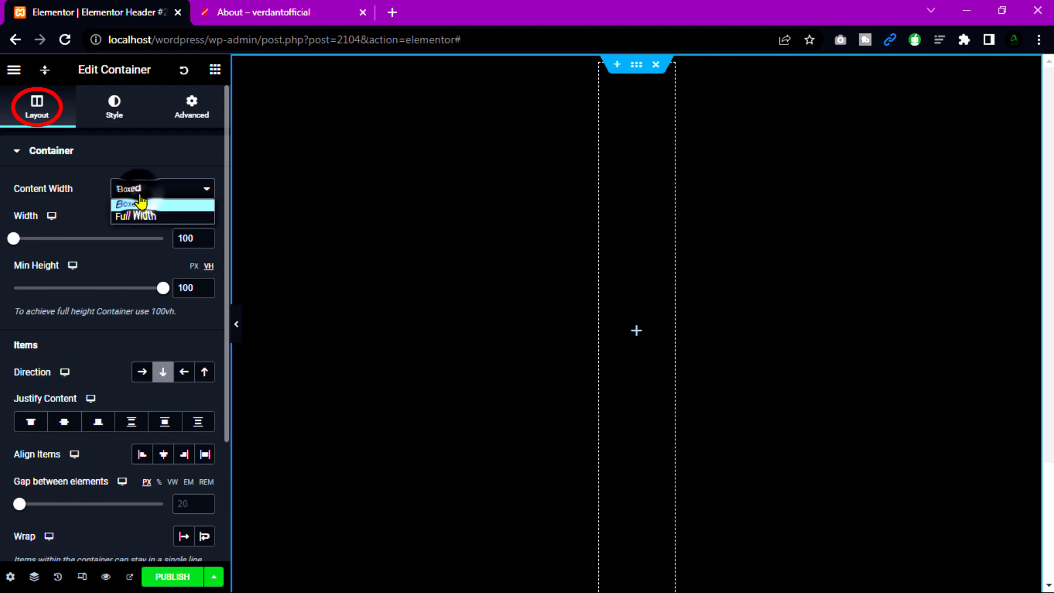
{"action": "left_click", "coordinate": [147, 217]}
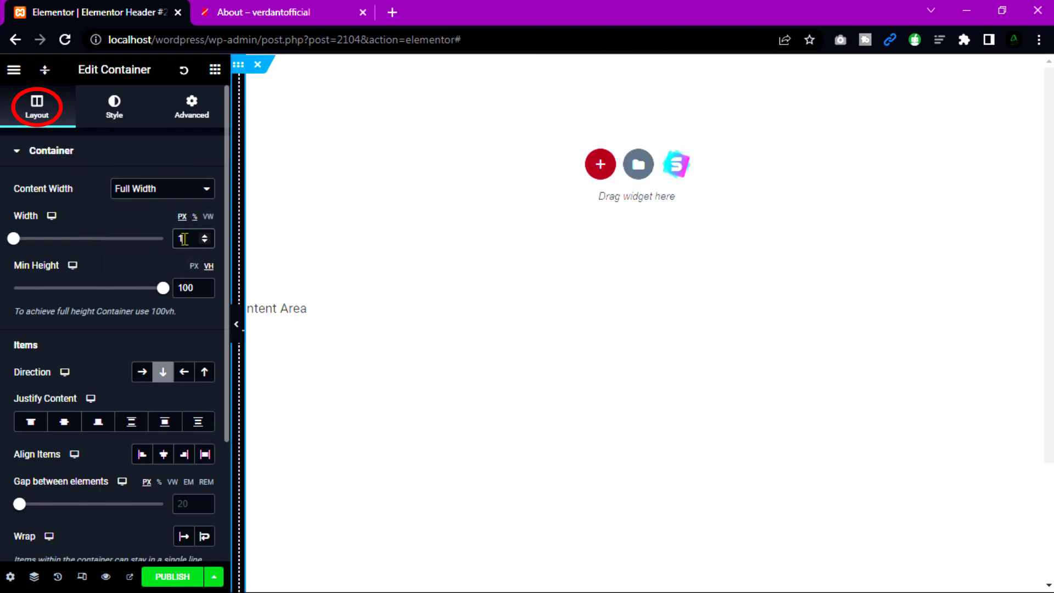
{"action": "left_click", "coordinate": [184, 238]}
{"action": "type", "text": "100"}
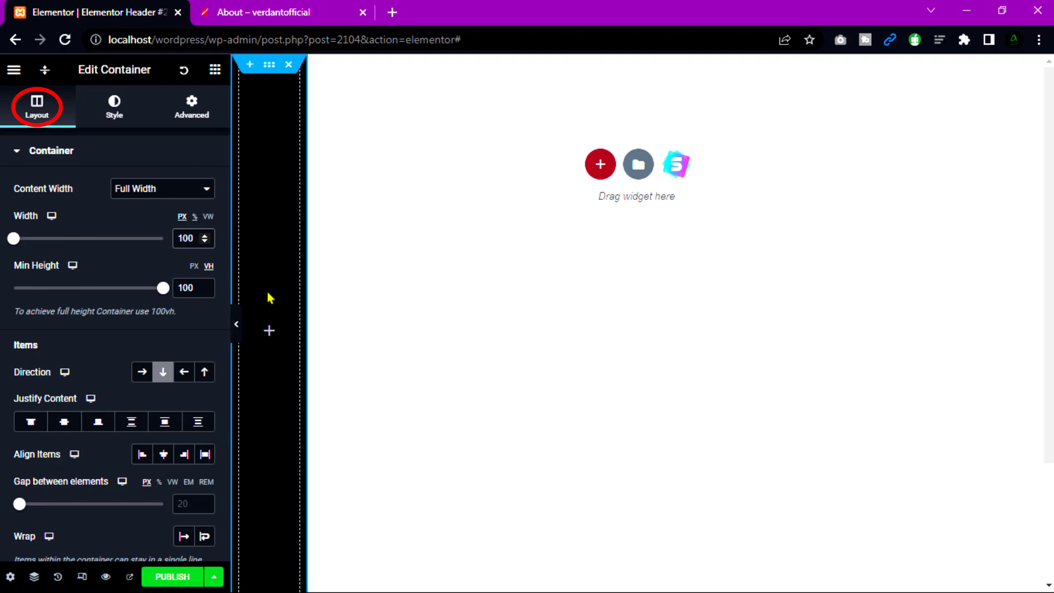
- Place a Site Logo widget in the column with 60 px unlinked top padding
{"action": "left_click", "coordinate": [270, 332]}
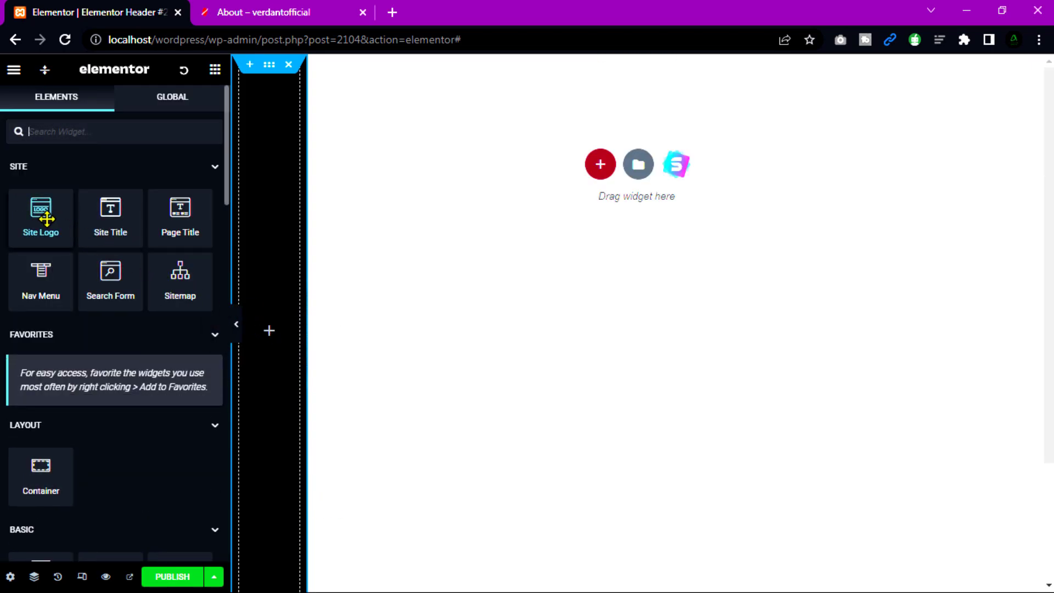
{"action": "left_click_drag", "start_coordinate": [47, 219], "coordinate": [284, 332]}
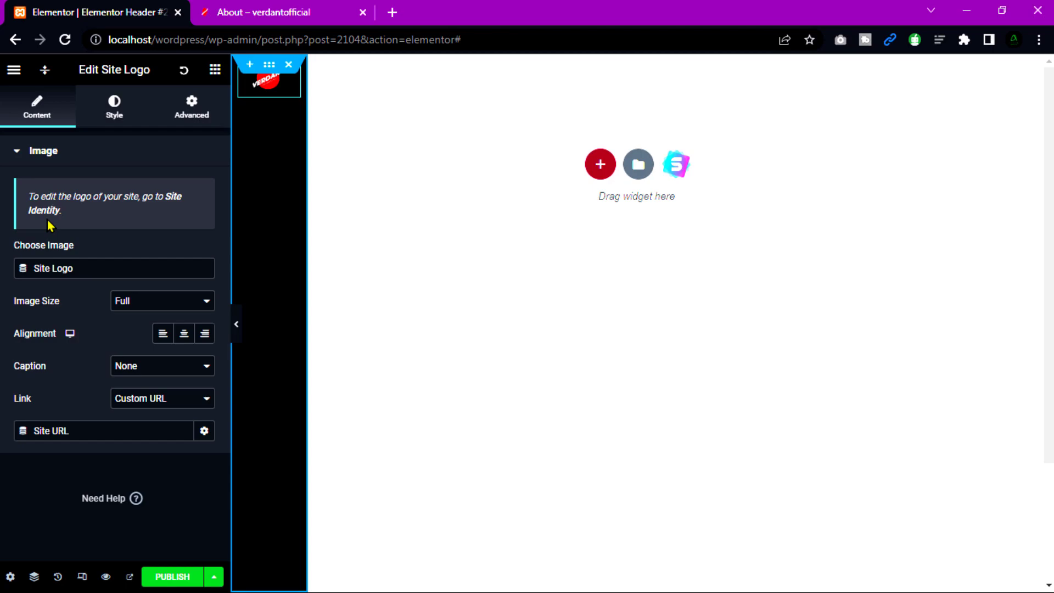
{"action": "left_click", "coordinate": [186, 117]}
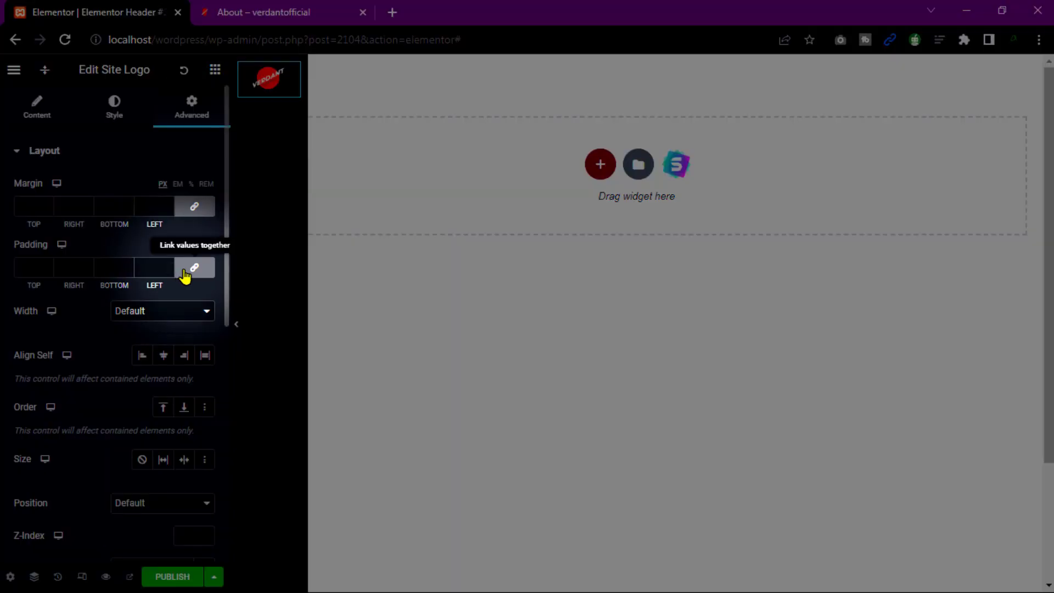
{"action": "left_click", "coordinate": [193, 268]}
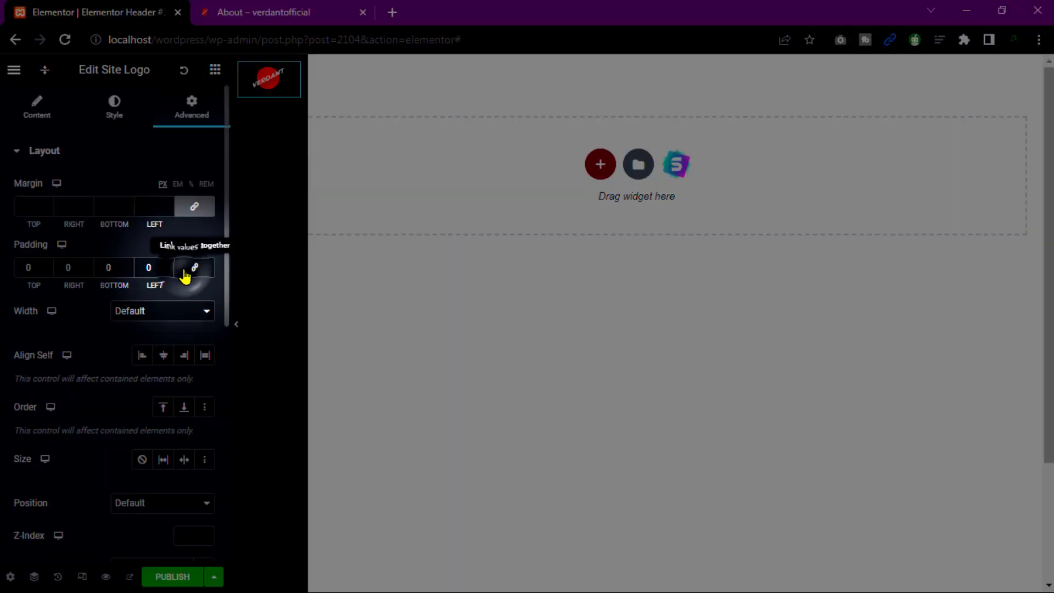
{"action": "left_click", "coordinate": [31, 268]}
{"action": "double_click", "coordinate": [31, 268]}
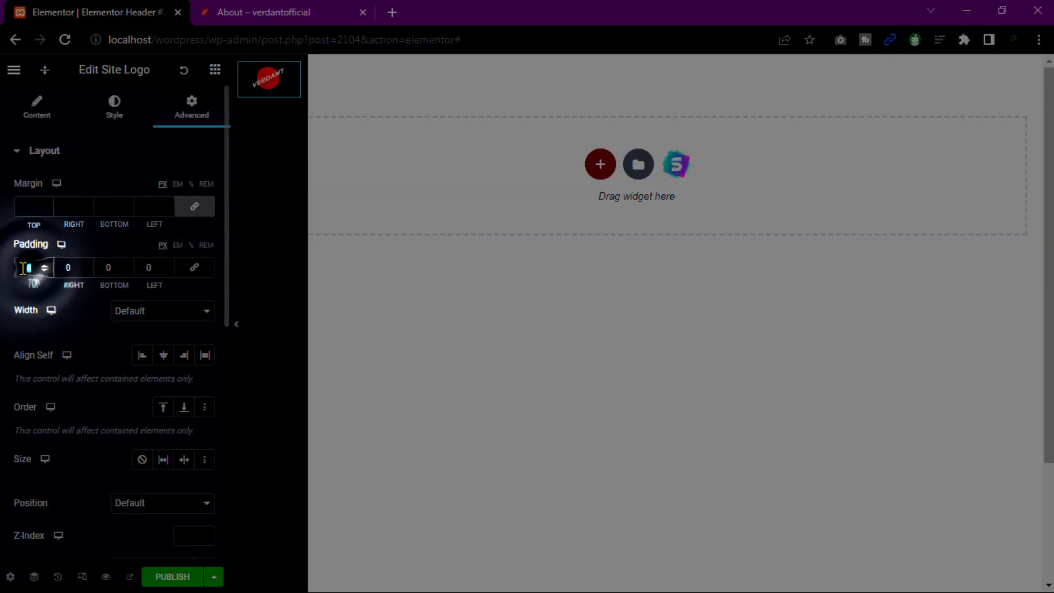
{"action": "type", "text": "6"}
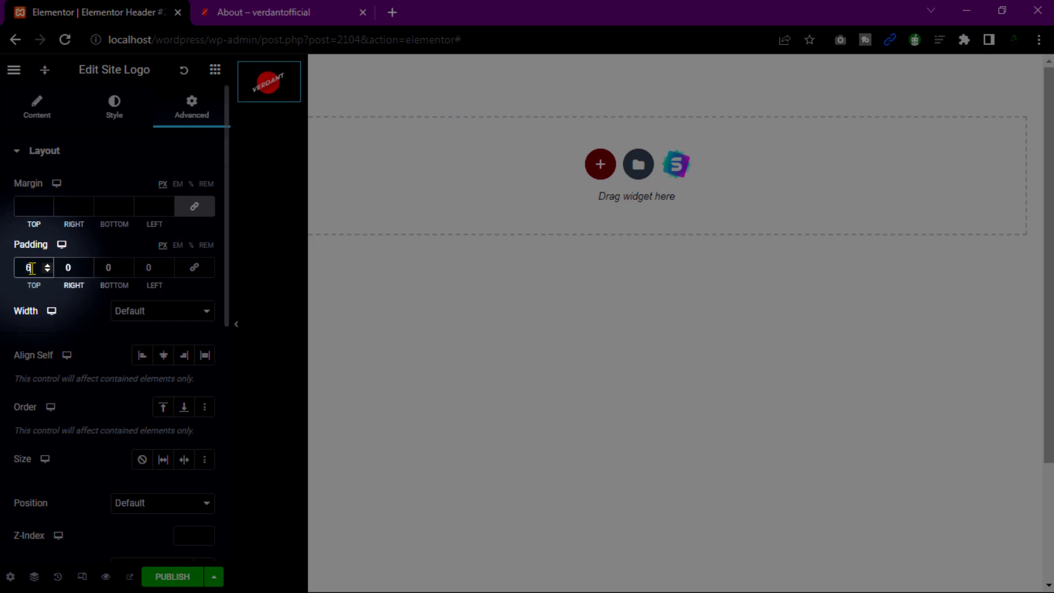
{"action": "type", "text": "0"}
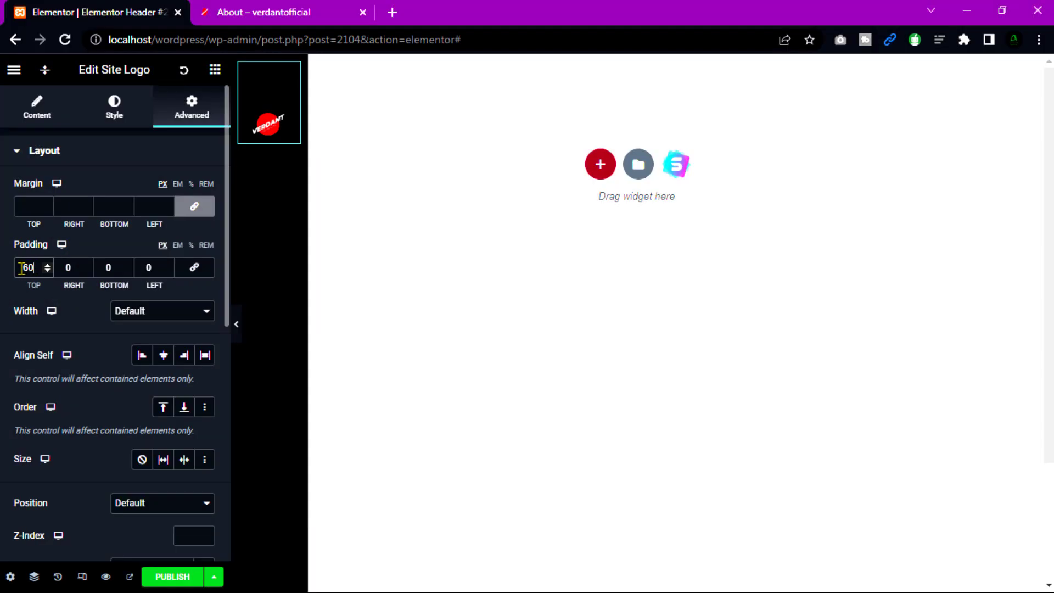
- Set the logo image width to 100%
{"action": "left_click", "coordinate": [121, 111]}
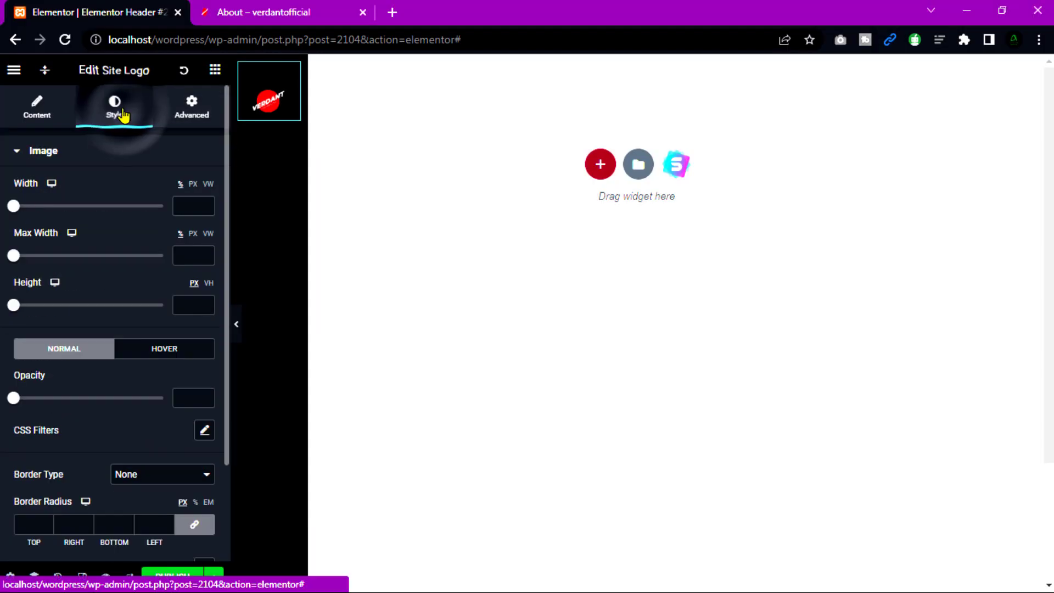
{"action": "left_click", "coordinate": [184, 205]}
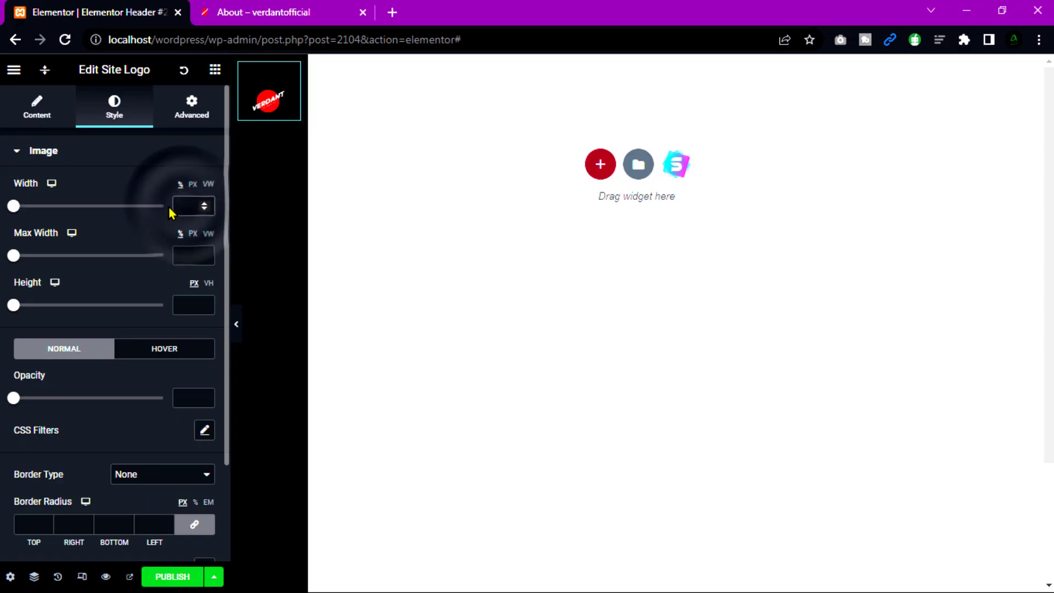
{"action": "type", "text": "100"}
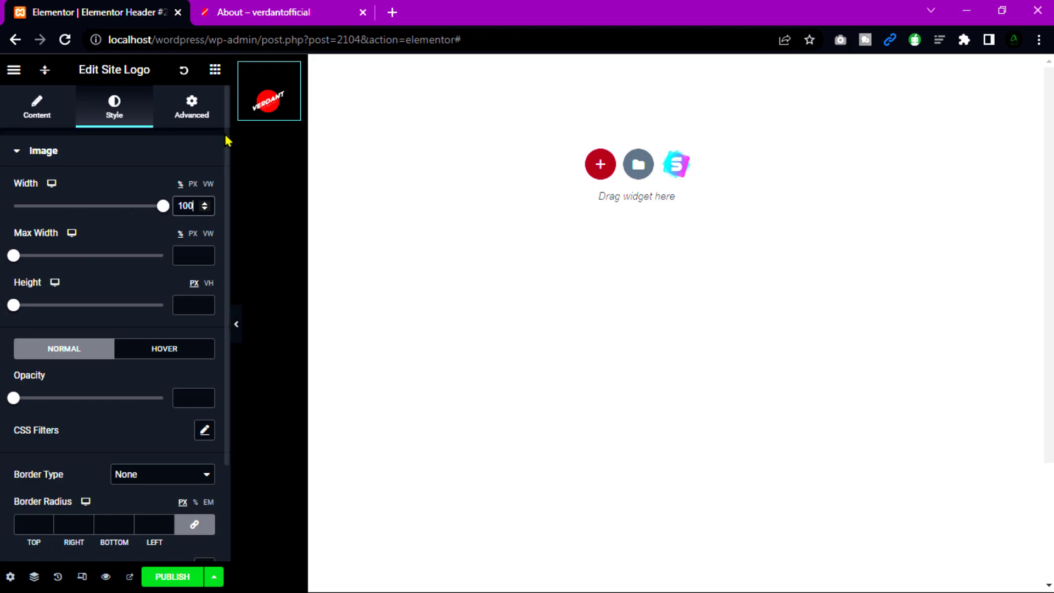
- Add a Nav Menu widget below the Site Logo and show the Navigator
{"action": "left_click", "coordinate": [215, 71]}
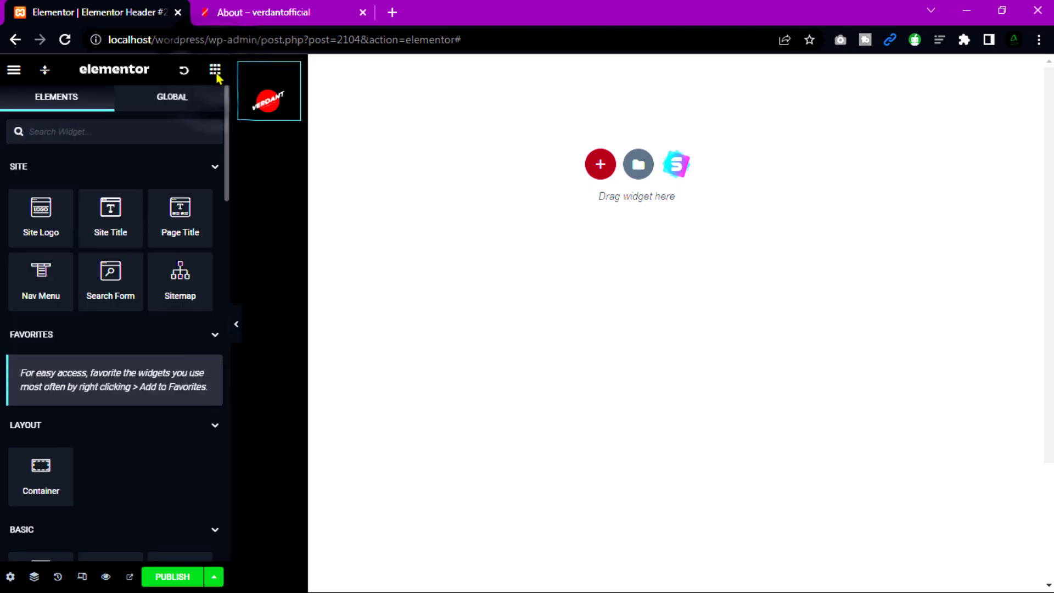
{"action": "left_click_drag", "start_coordinate": [41, 296], "coordinate": [266, 114]}
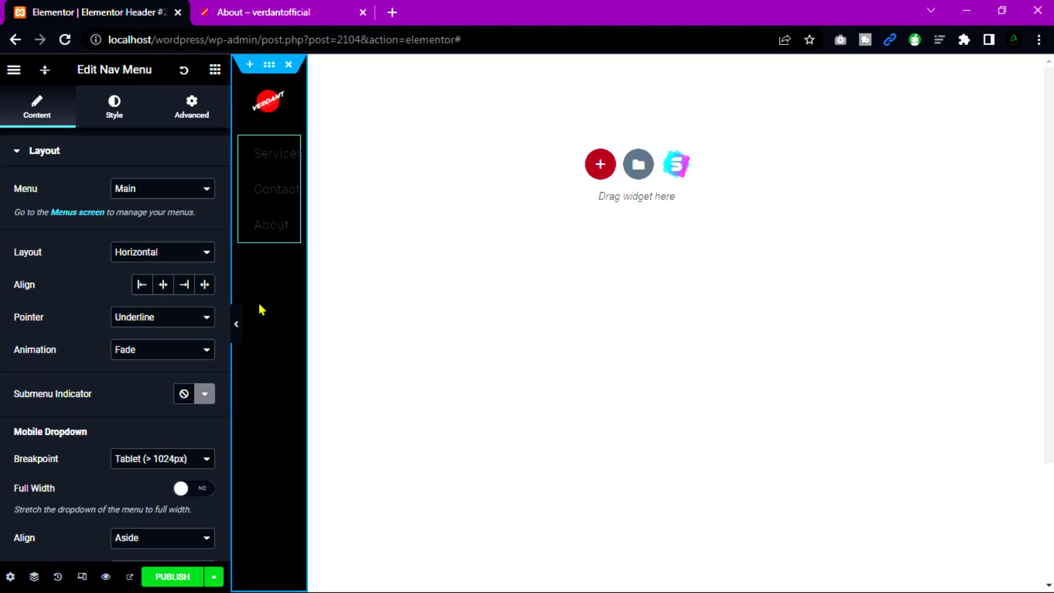
{"action": "left_click", "coordinate": [34, 577]}
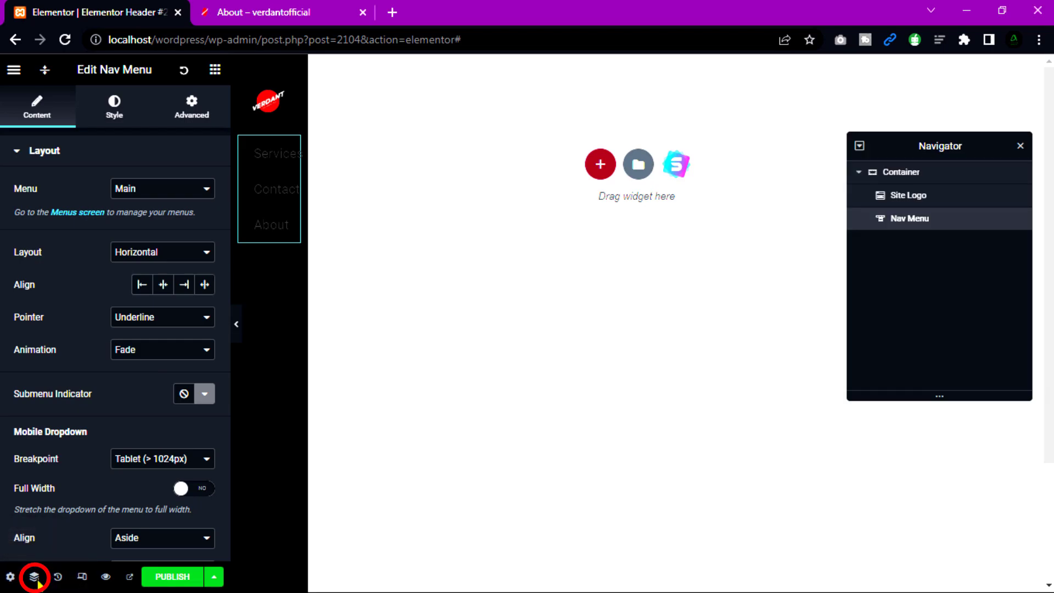
- Select the container in the Navigator and set Justify Content to Space Between
{"action": "left_click", "coordinate": [923, 177]}
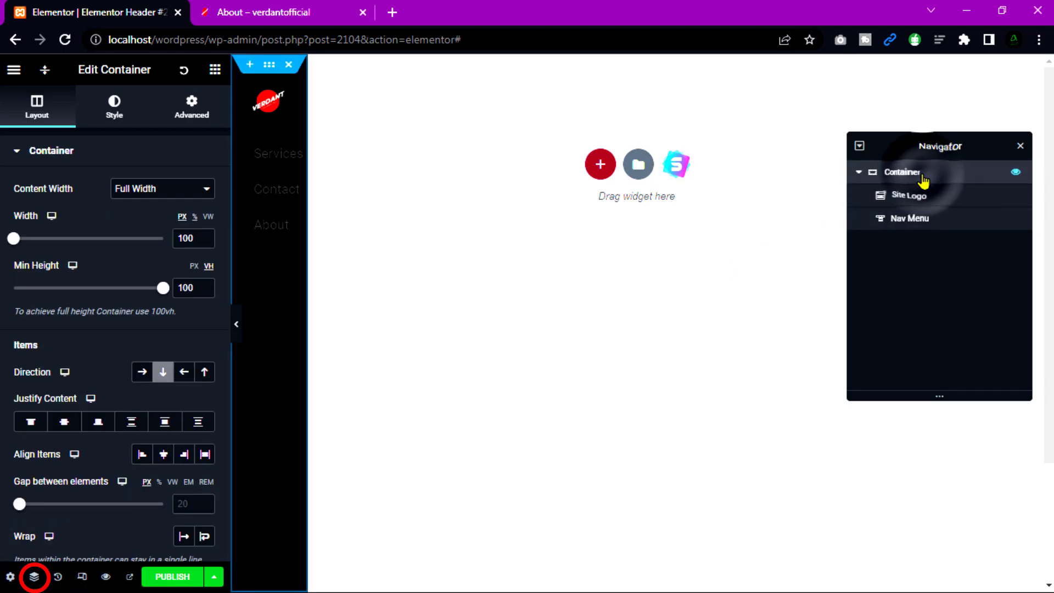
{"action": "left_click", "coordinate": [131, 423]}
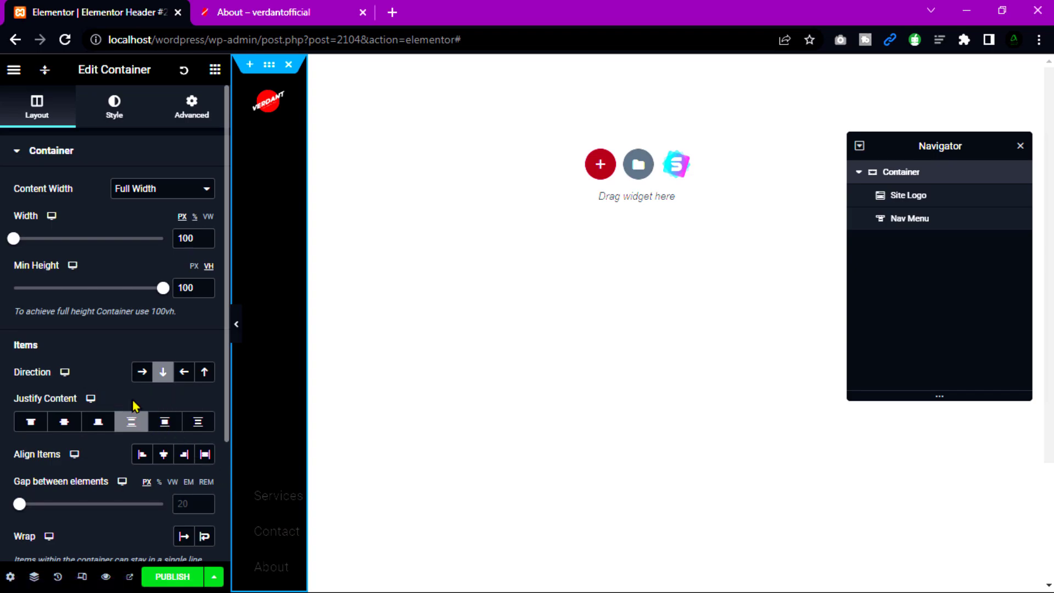
{"action": "scroll", "coordinate": [135, 405], "scroll_direction": "down", "scroll_amount": 3}
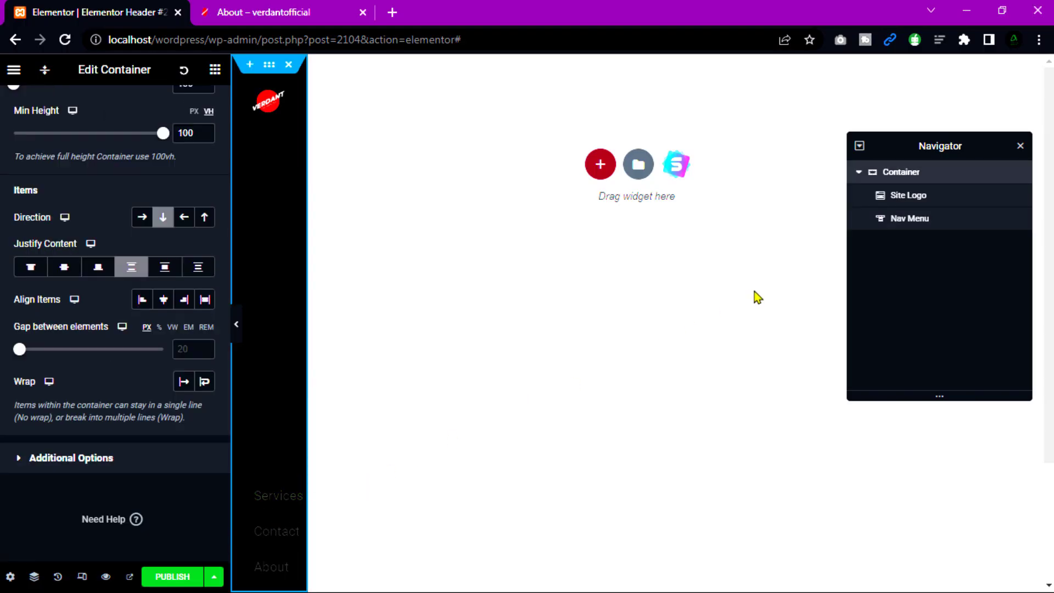
- Select the Nav Menu and expand the Custom CSS section under its Advanced tab
{"action": "left_click", "coordinate": [900, 220]}
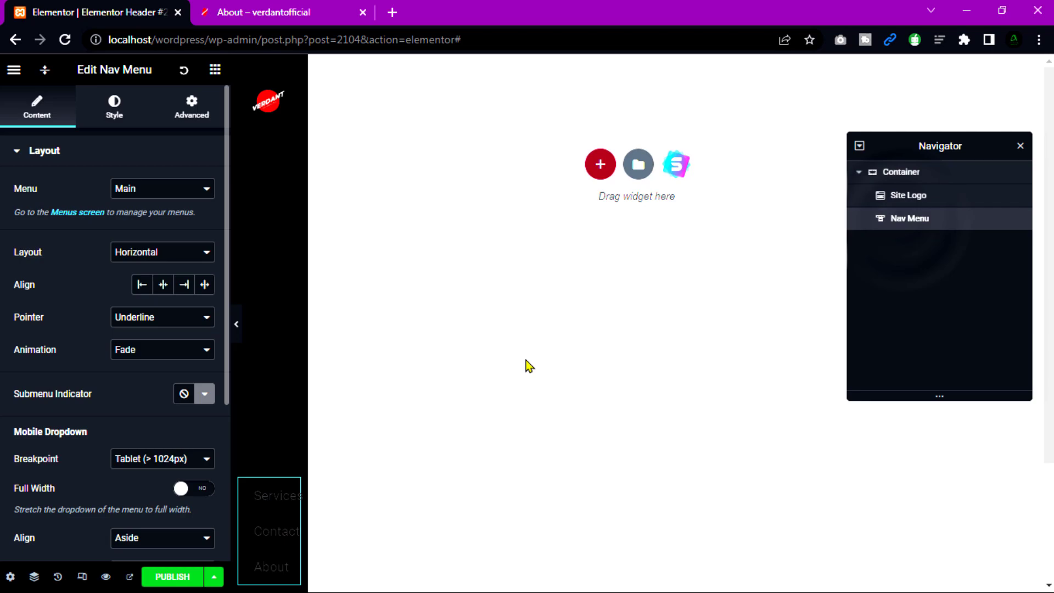
{"action": "left_click", "coordinate": [190, 106]}
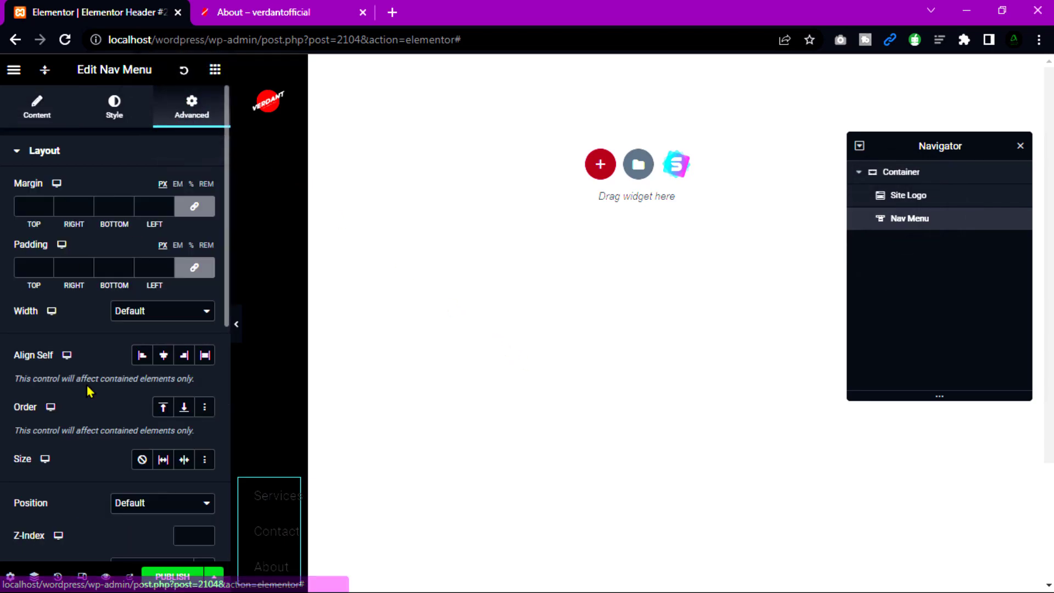
{"action": "scroll", "coordinate": [88, 388], "scroll_direction": "down", "scroll_amount": 3}
{"action": "scroll", "coordinate": [88, 391], "scroll_direction": "down", "scroll_amount": 5}
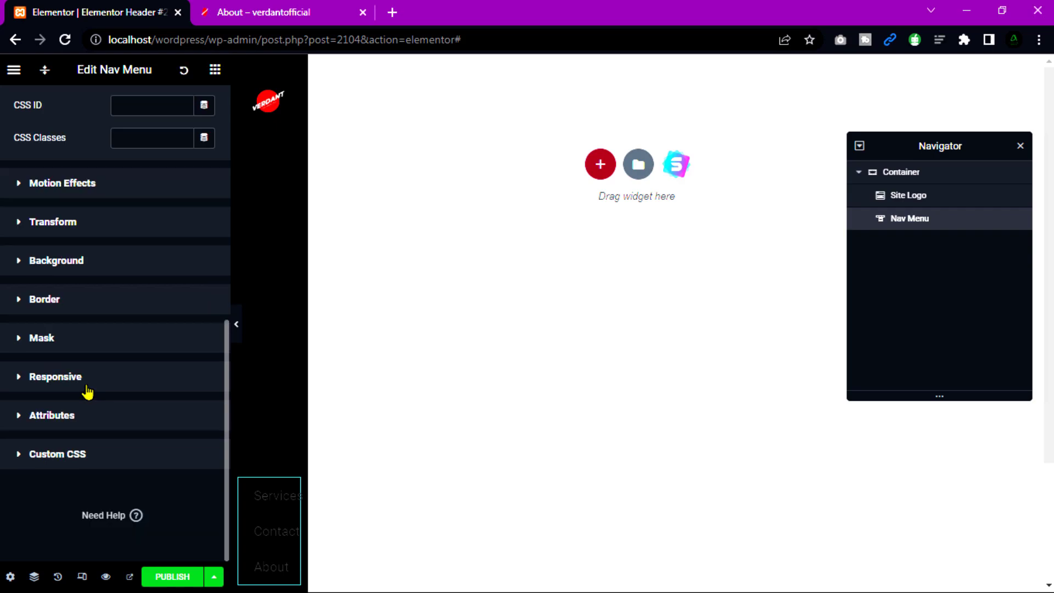
{"action": "left_click", "coordinate": [55, 463]}
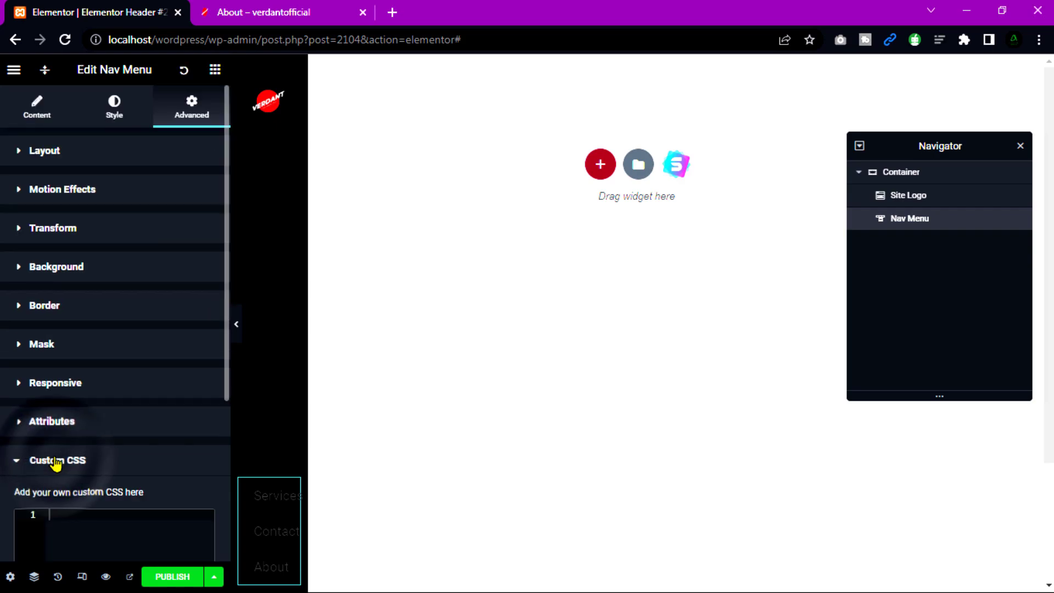
{"action": "scroll", "coordinate": [77, 526], "scroll_direction": "down", "scroll_amount": 4}
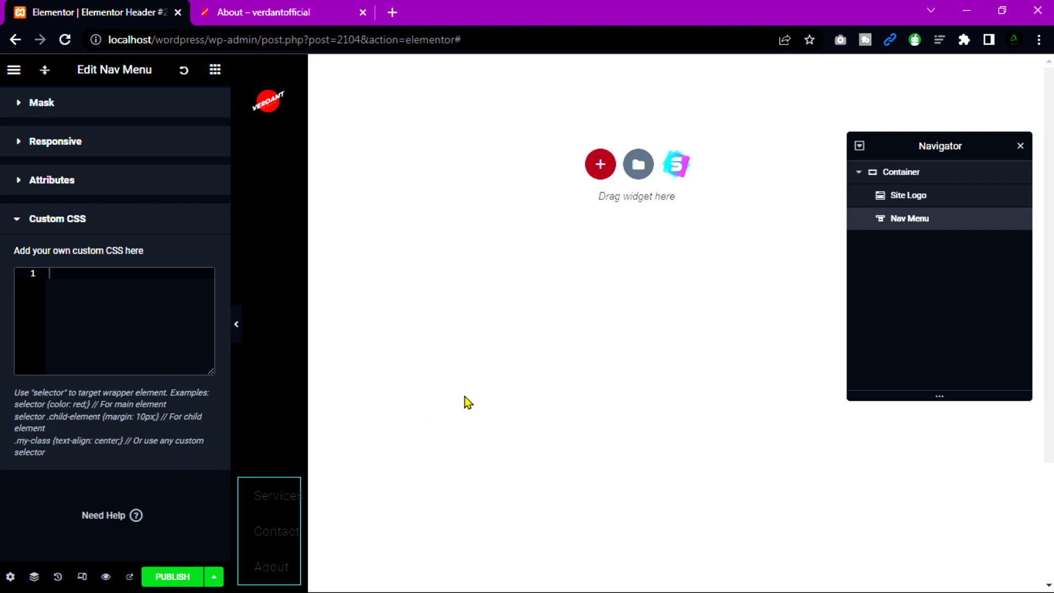
{"action": "key", "text": "super+Tab"}
- Copy the whole vertical writing-mode CSS snippet, mobile media query included, from Notepad
{"action": "left_click", "coordinate": [335, 175]}
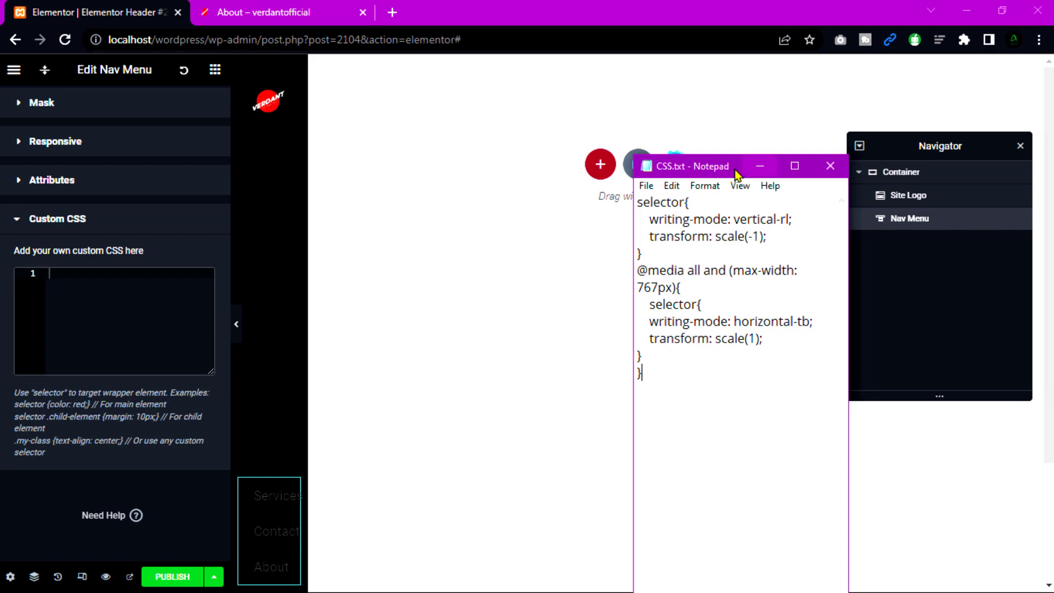
{"action": "left_click_drag", "start_coordinate": [708, 170], "coordinate": [794, 100]}
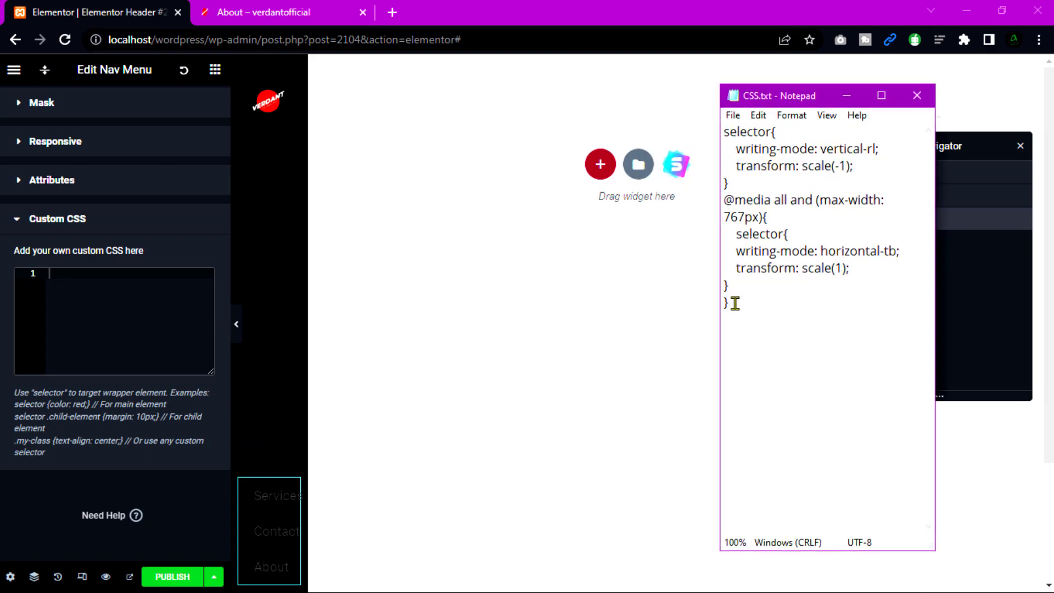
{"action": "left_click_drag", "start_coordinate": [736, 301], "coordinate": [712, 99]}
{"action": "key", "text": "ctrl+c"}
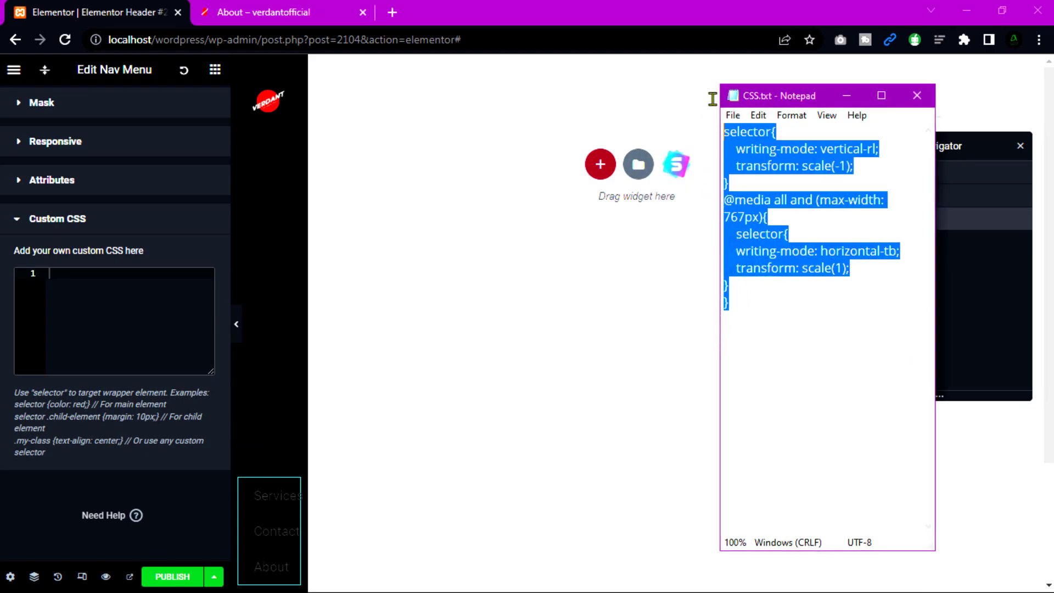
{"action": "left_click", "coordinate": [99, 285]}
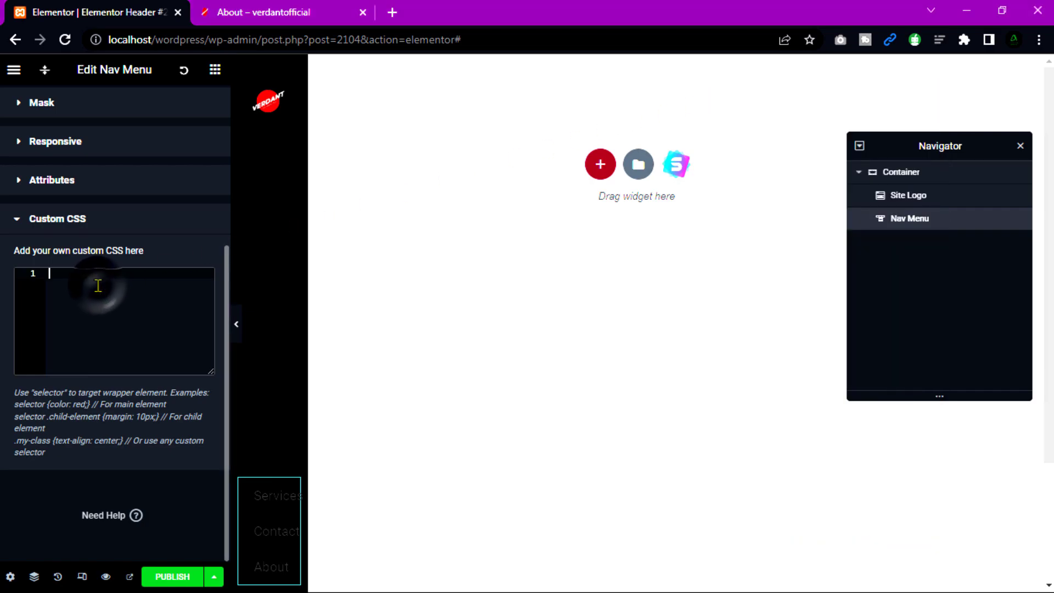
- Paste the vertical CSS into the nav menu's Custom CSS and set hover text colour to orange
{"action": "key", "text": "ctrl+v"}
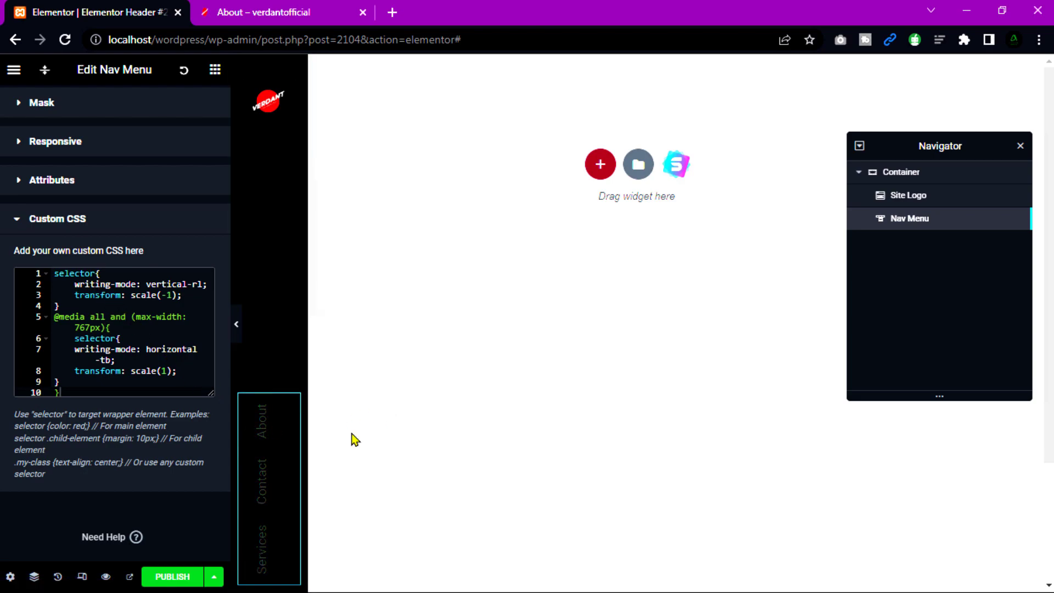
{"action": "scroll", "coordinate": [111, 163], "scroll_direction": "up", "scroll_amount": 4}
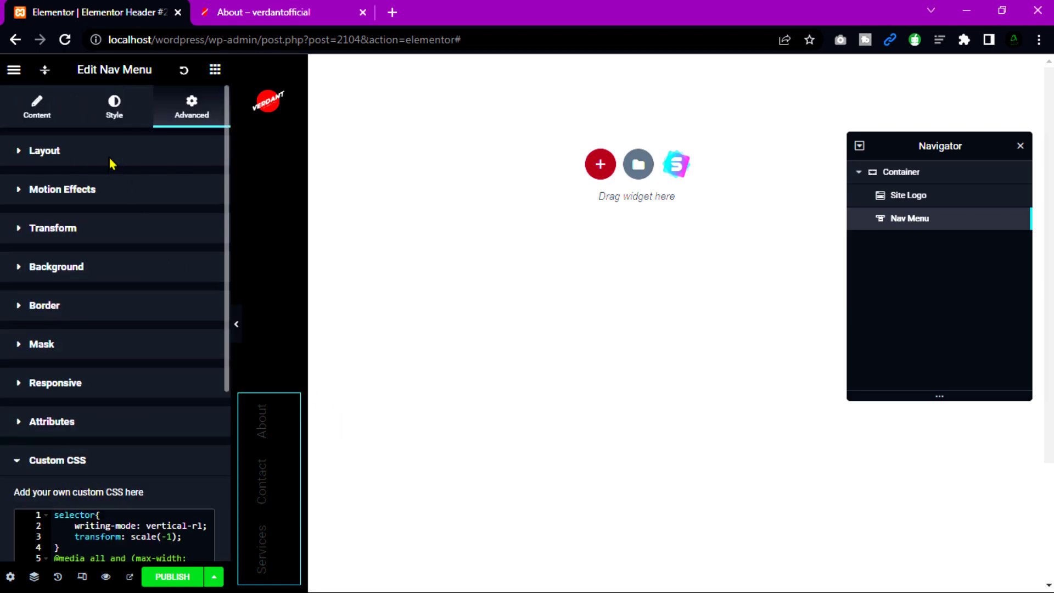
{"action": "left_click", "coordinate": [120, 103]}
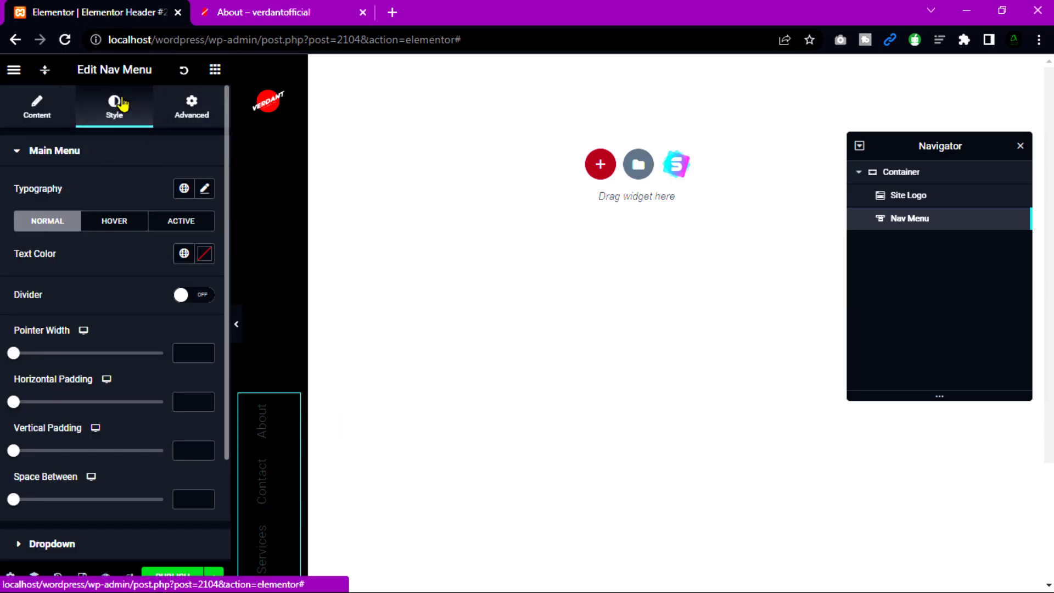
{"action": "left_click", "coordinate": [114, 223]}
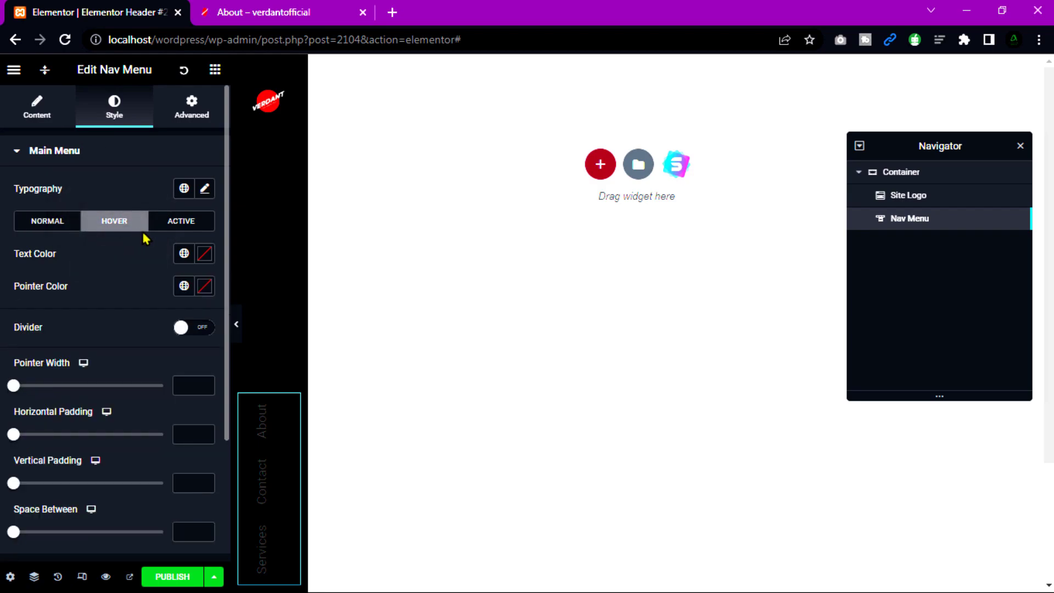
{"action": "left_click", "coordinate": [205, 254]}
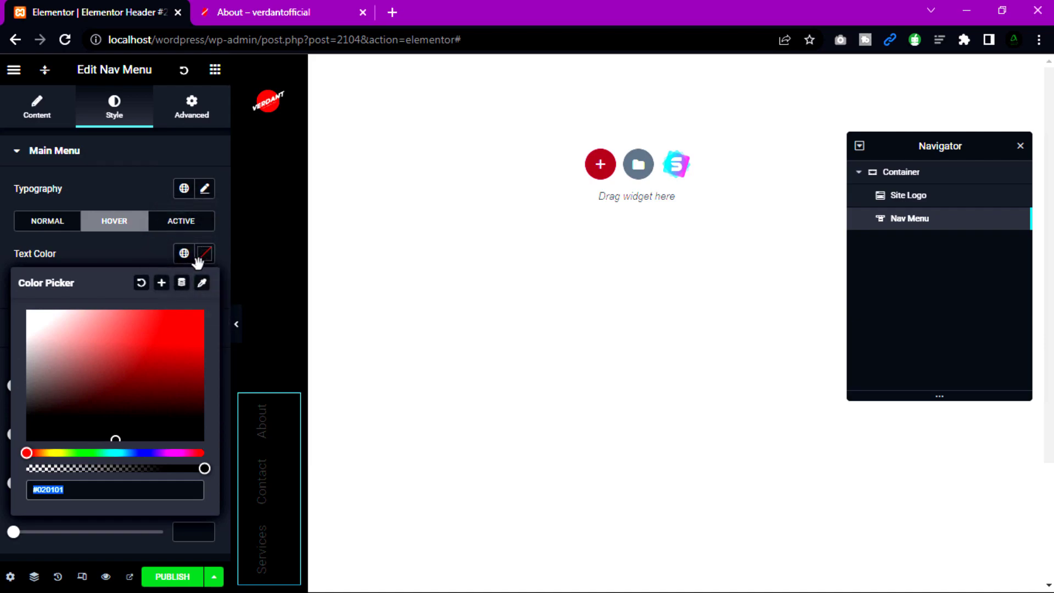
{"action": "left_click_drag", "start_coordinate": [88, 453], "coordinate": [37, 452]}
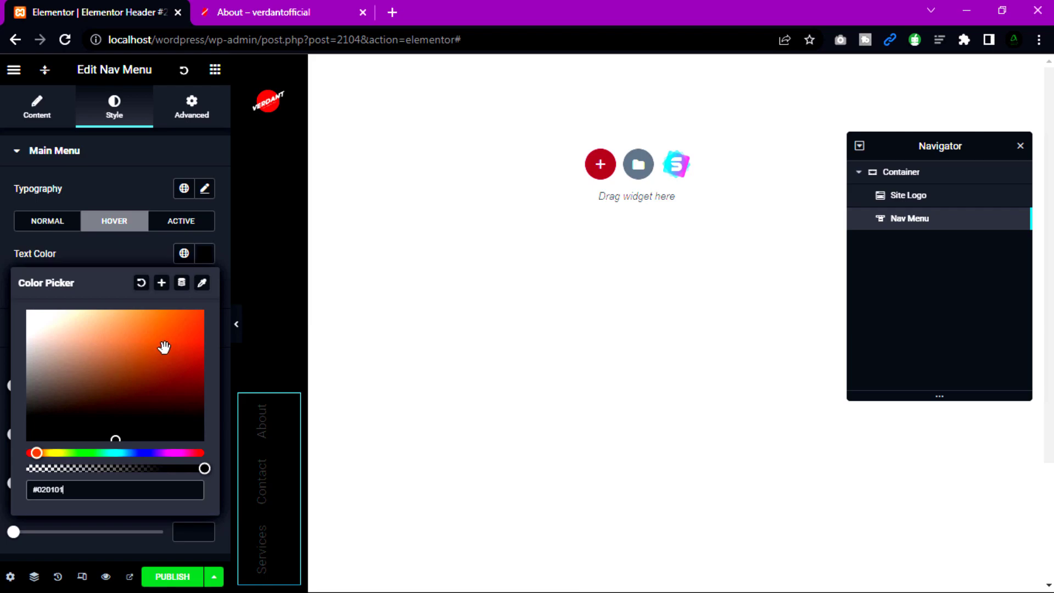
{"action": "left_click_drag", "start_coordinate": [164, 347], "coordinate": [194, 319]}
{"action": "left_click", "coordinate": [8, 361]}
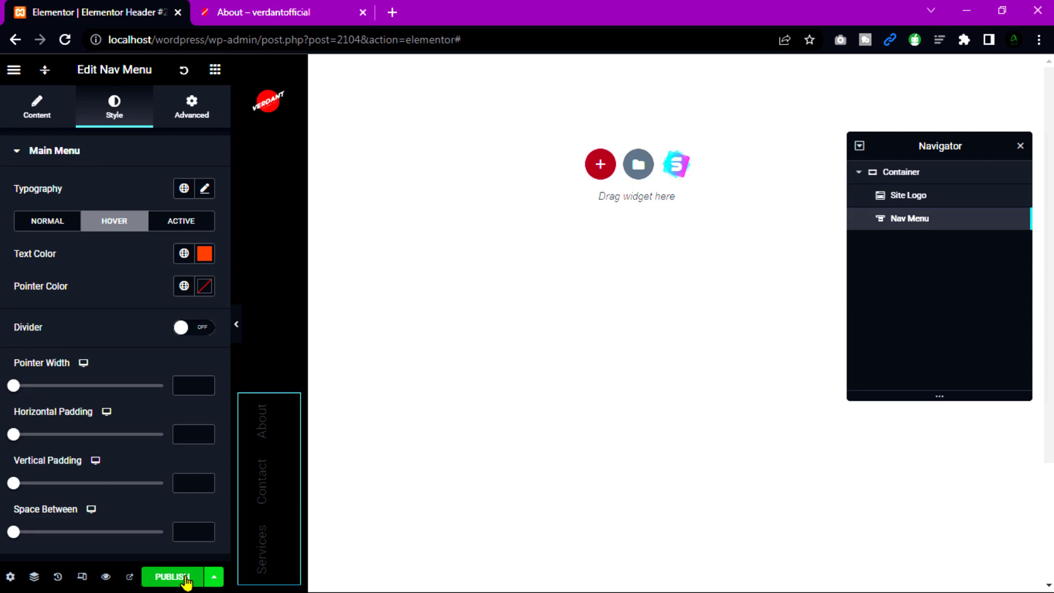
- Publish the header template with an Include > Entire Site display condition
{"action": "left_click", "coordinate": [1019, 146]}
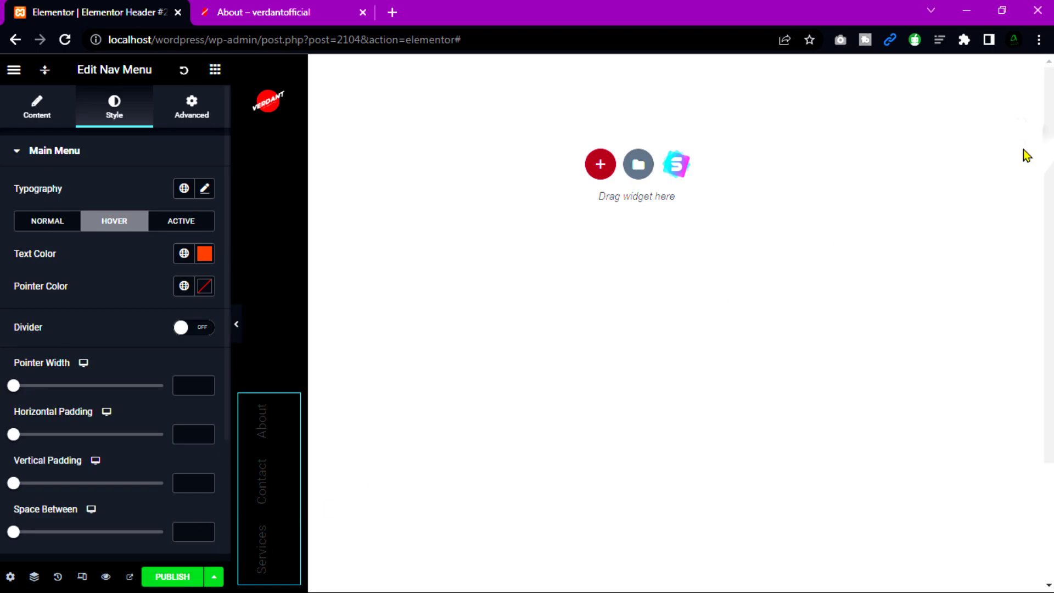
{"action": "left_click", "coordinate": [170, 581]}
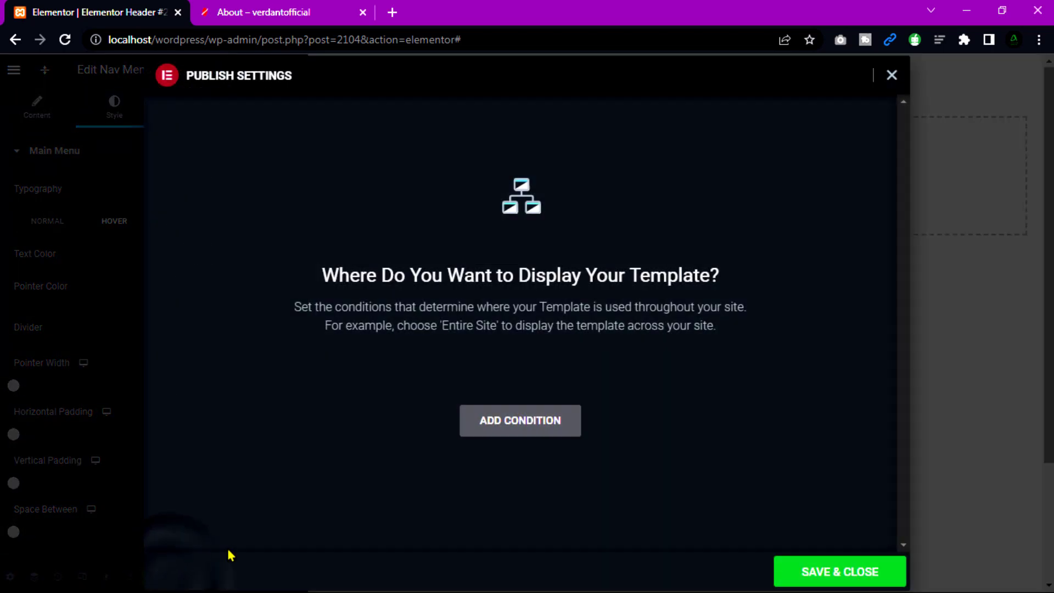
{"action": "left_click", "coordinate": [493, 420]}
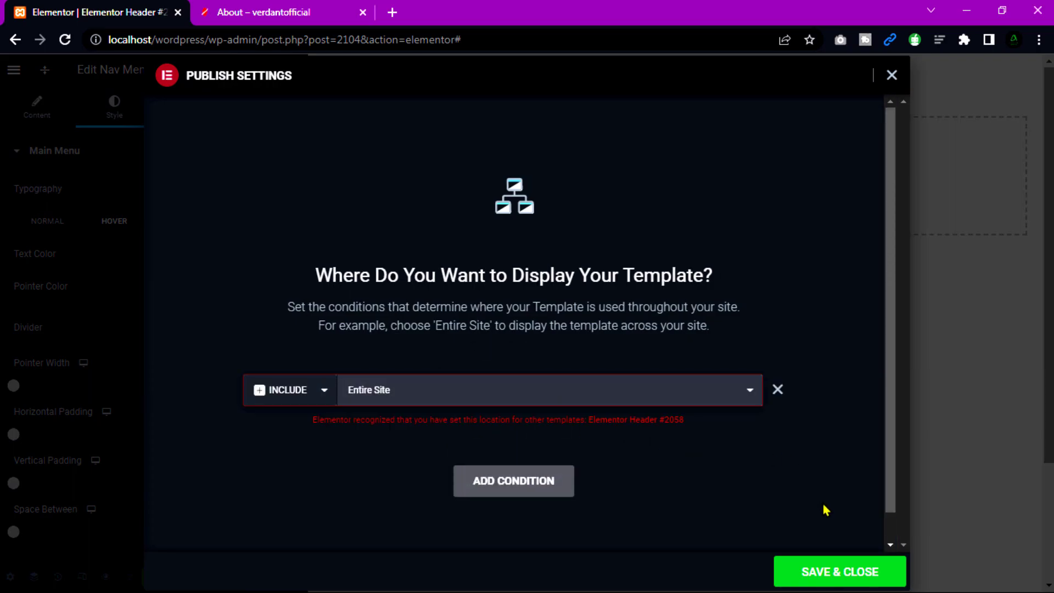
{"action": "left_click", "coordinate": [823, 571]}
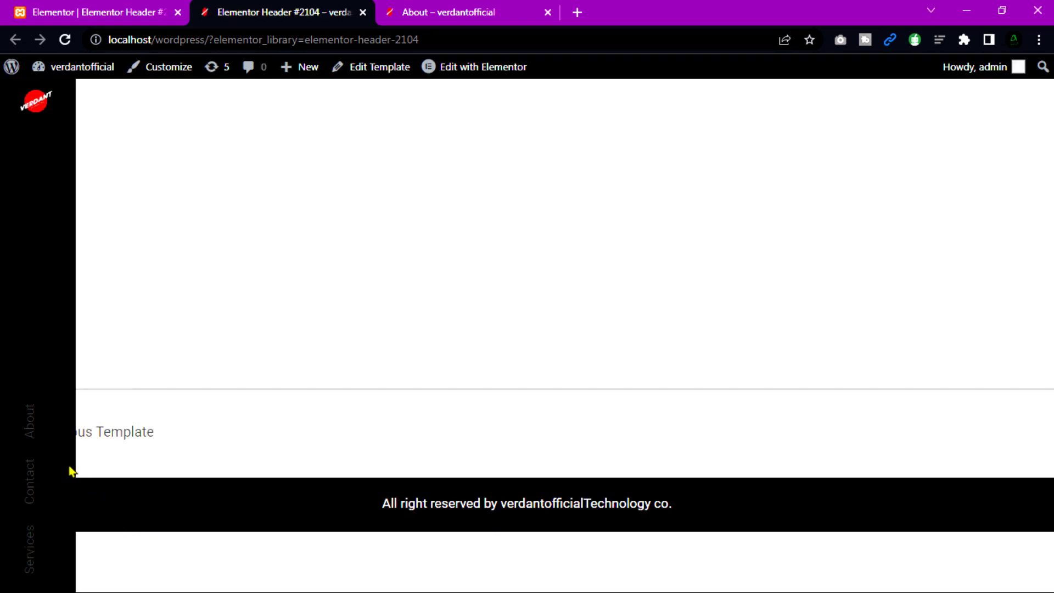
- Visit the About page through the new vertical menu, then close that tab
{"action": "left_click", "coordinate": [31, 432]}
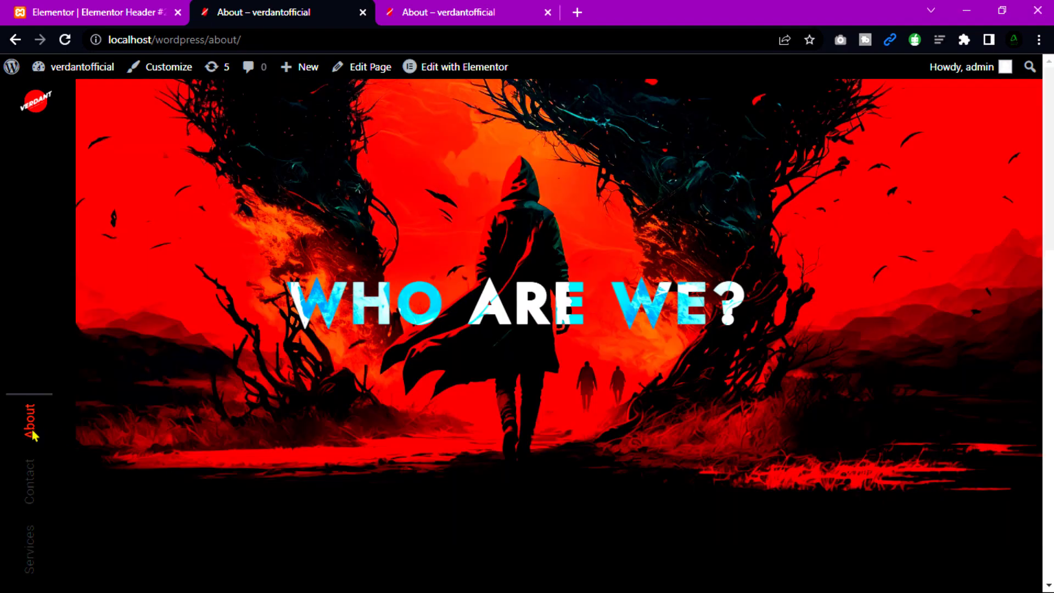
{"action": "key", "text": "ctrl+w"}
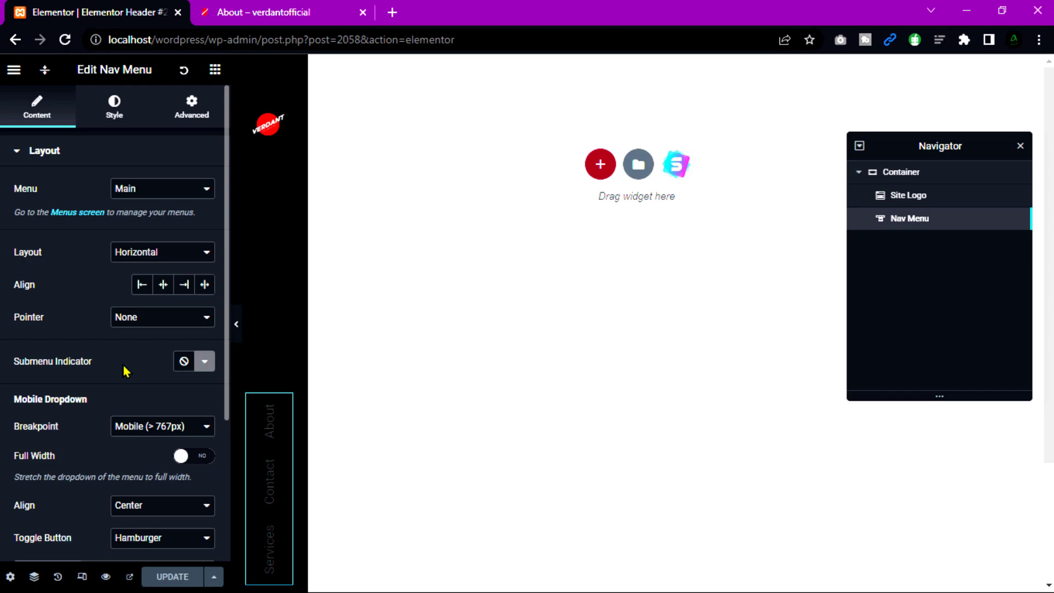
- Set the nav menu text colour to the white Global Color, Theme Color 6
{"action": "left_click", "coordinate": [112, 110]}
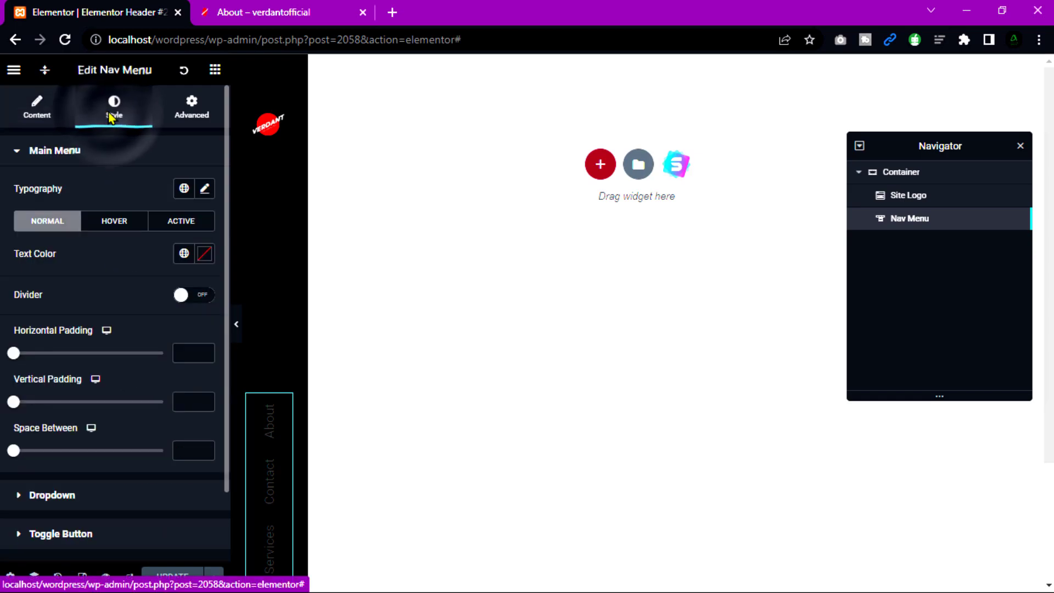
{"action": "left_click", "coordinate": [187, 253]}
{"action": "scroll", "coordinate": [88, 433], "scroll_direction": "down", "scroll_amount": 3}
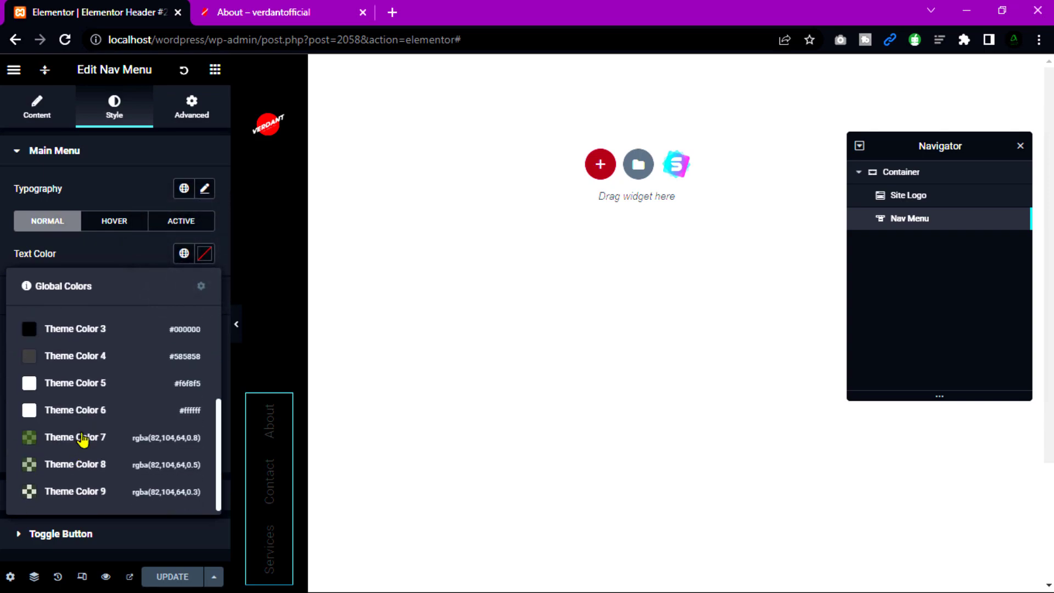
{"action": "left_click", "coordinate": [125, 412]}
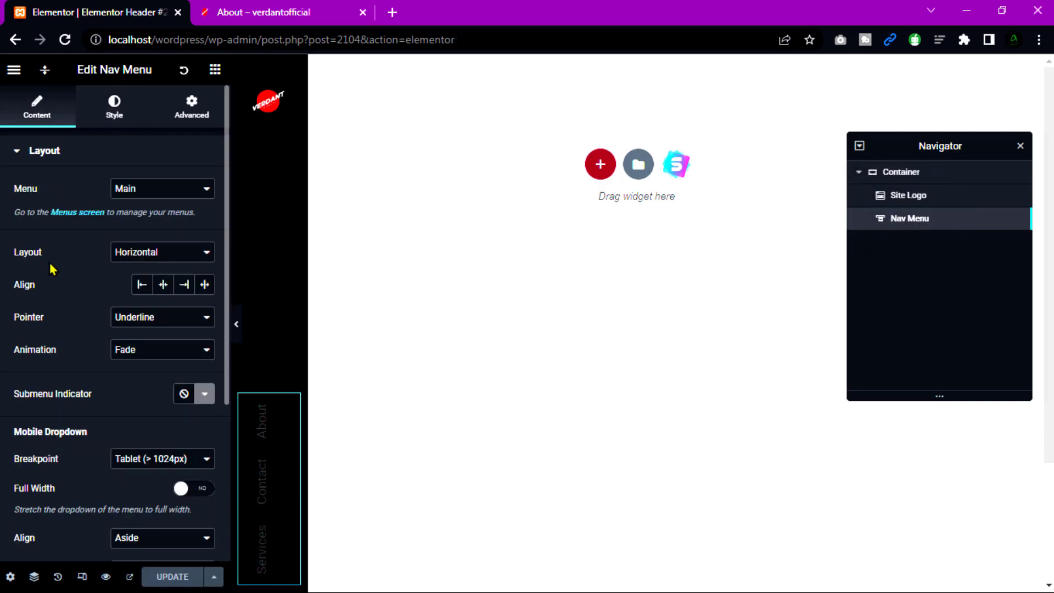
- Set the menu pointer effect to None and update the header
{"action": "left_click", "coordinate": [155, 322]}
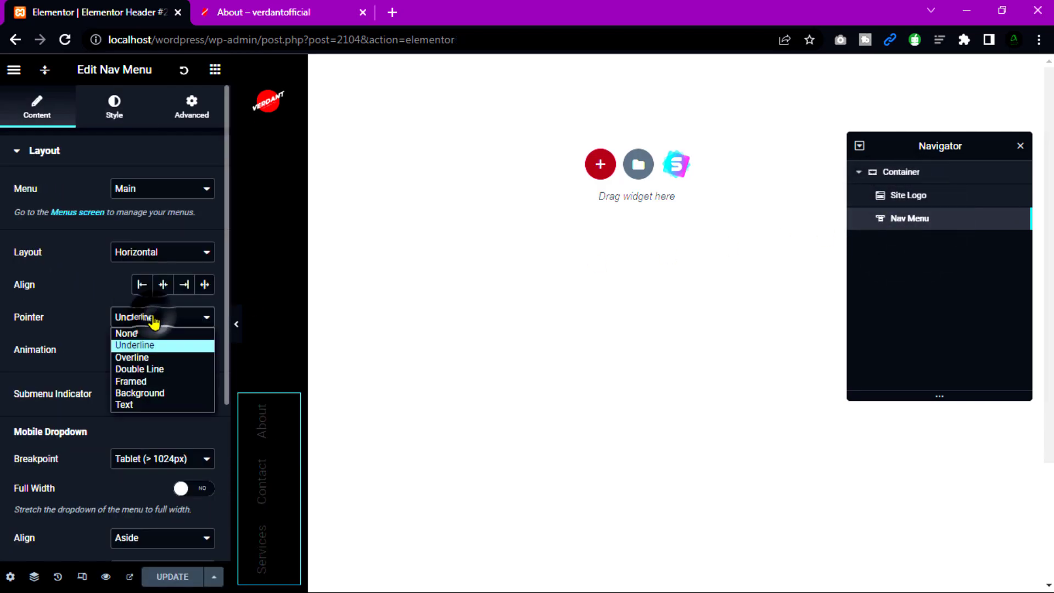
{"action": "left_click", "coordinate": [135, 334]}
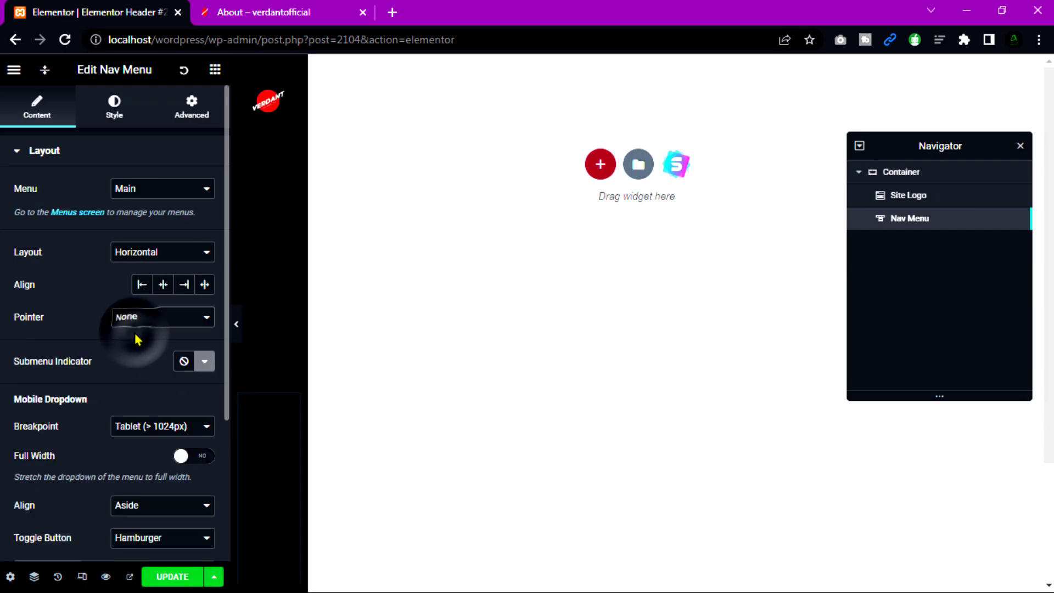
{"action": "left_click", "coordinate": [114, 107]}
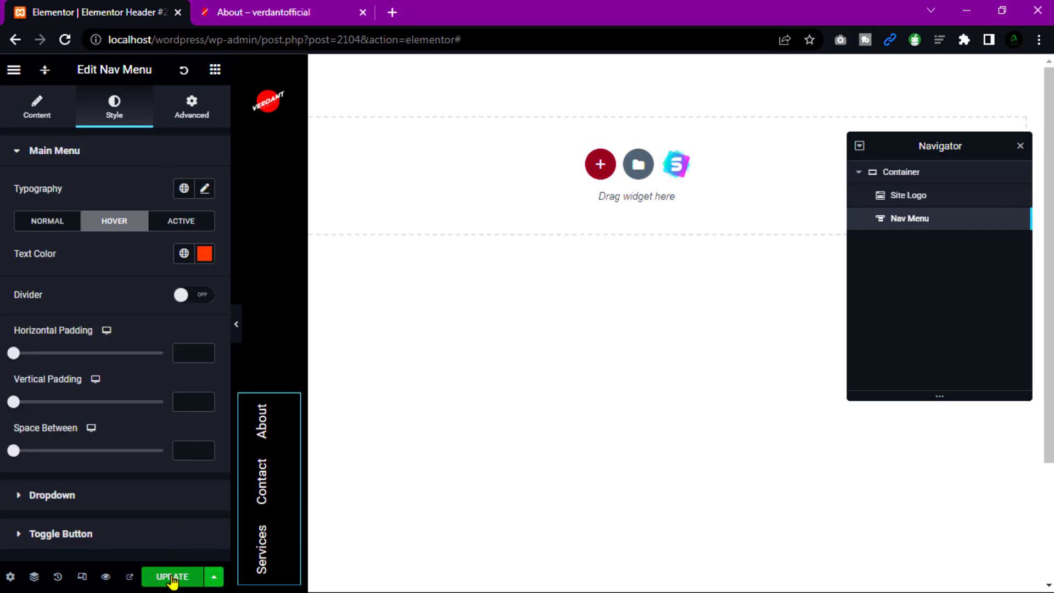
{"action": "left_click", "coordinate": [172, 578]}
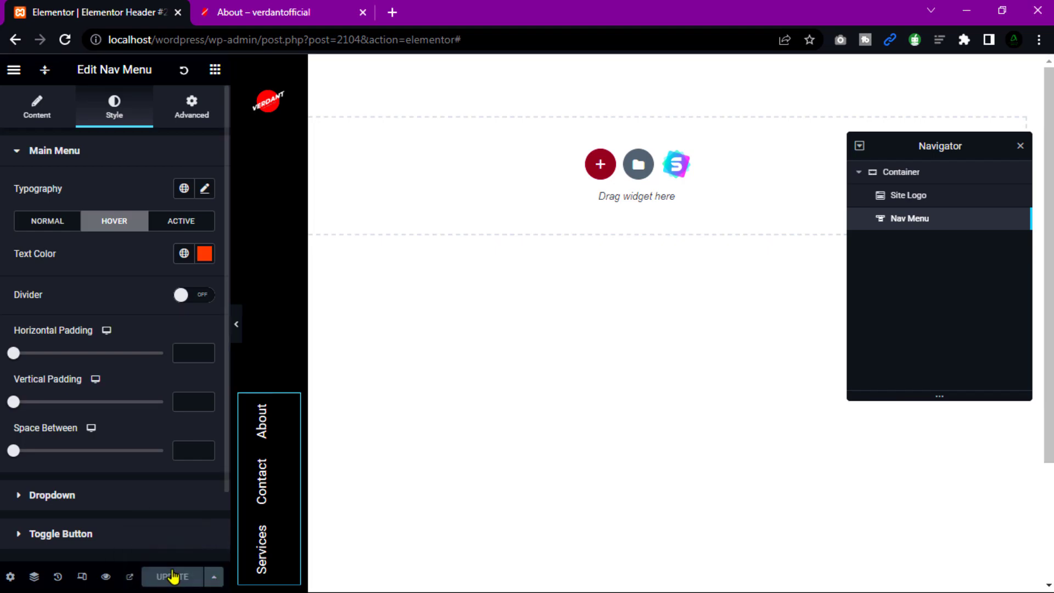
{"action": "left_click", "coordinate": [263, 12]}
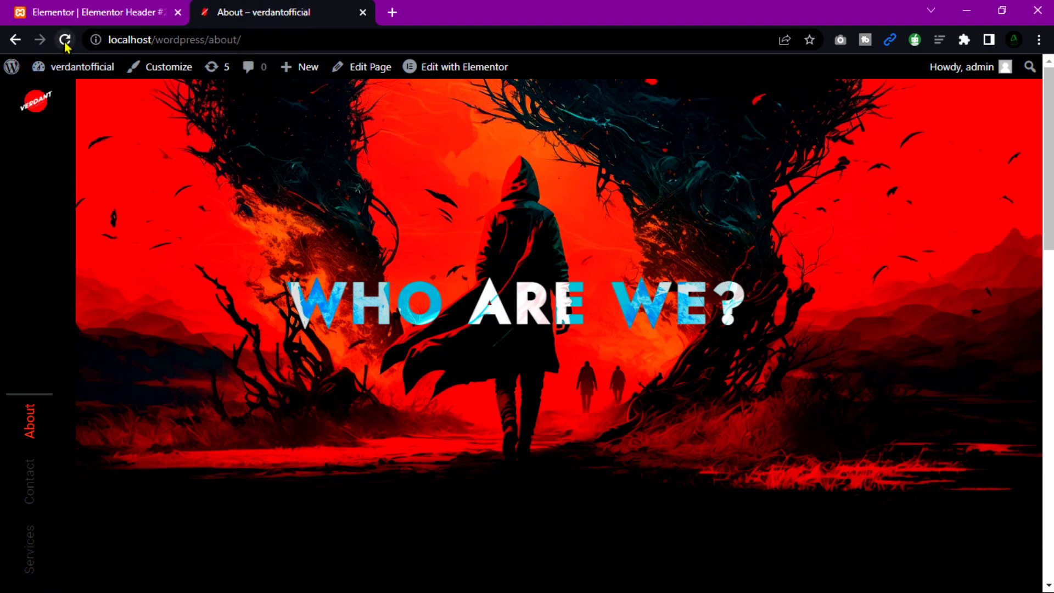
- Reload the About page and scroll down and up to confirm the fixed header stays put
{"action": "left_click", "coordinate": [65, 43]}
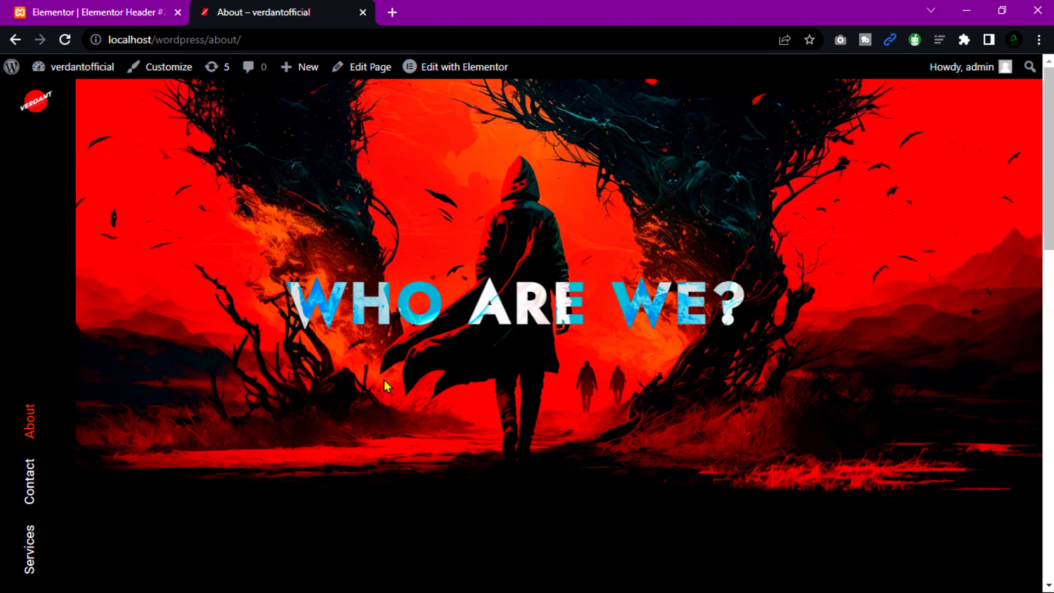
{"action": "scroll", "coordinate": [384, 379], "scroll_direction": "down", "scroll_amount": 15}
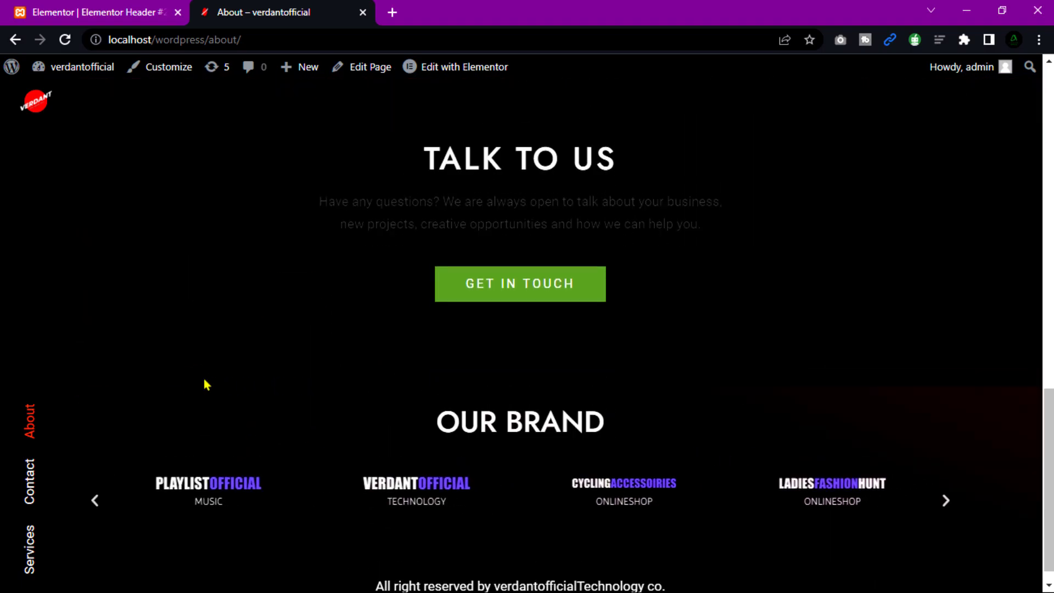
{"action": "scroll", "coordinate": [204, 382], "scroll_direction": "up", "scroll_amount": 15}
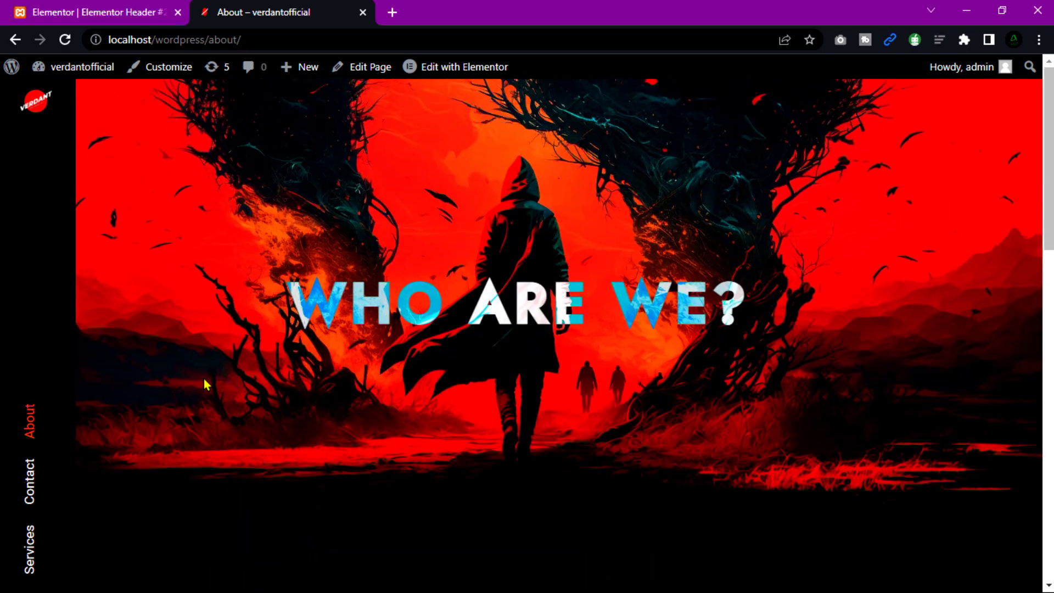